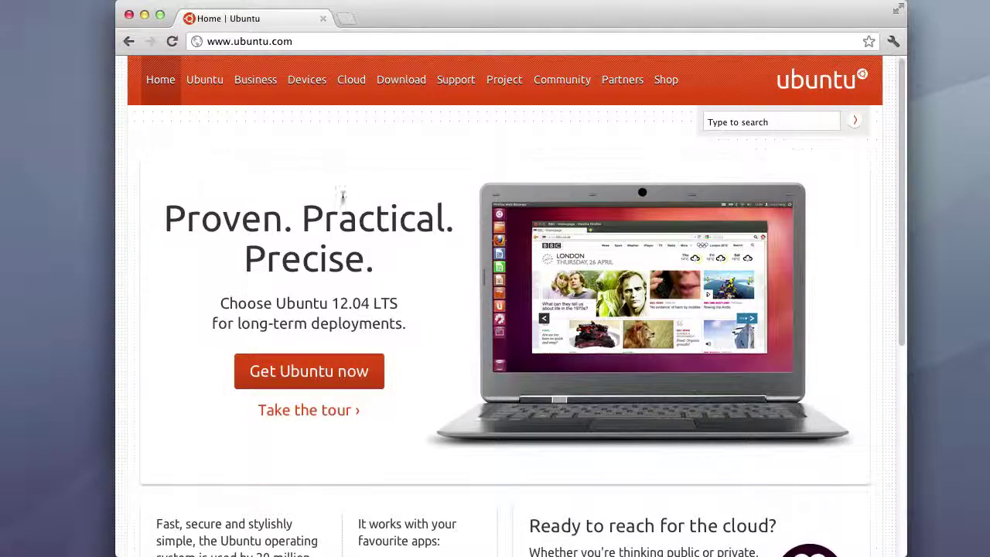
# - Go to ubuntu.com's Download section and open the Ubuntu Desktop 12.04 LTS download page
pyautogui.click(410, 82)
pyautogui.scroll(-3, 437, 186)
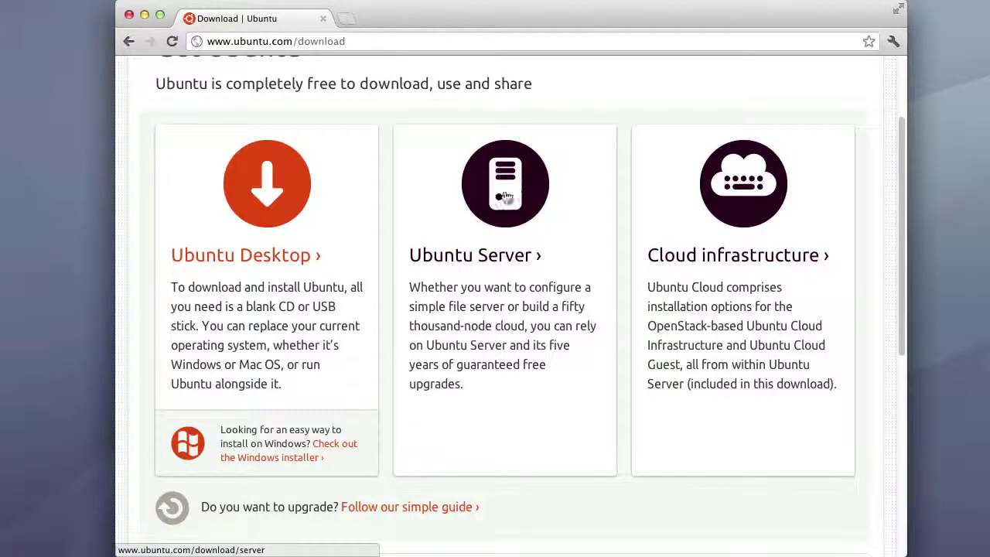
pyautogui.click(273, 193)
pyautogui.click(276, 185)
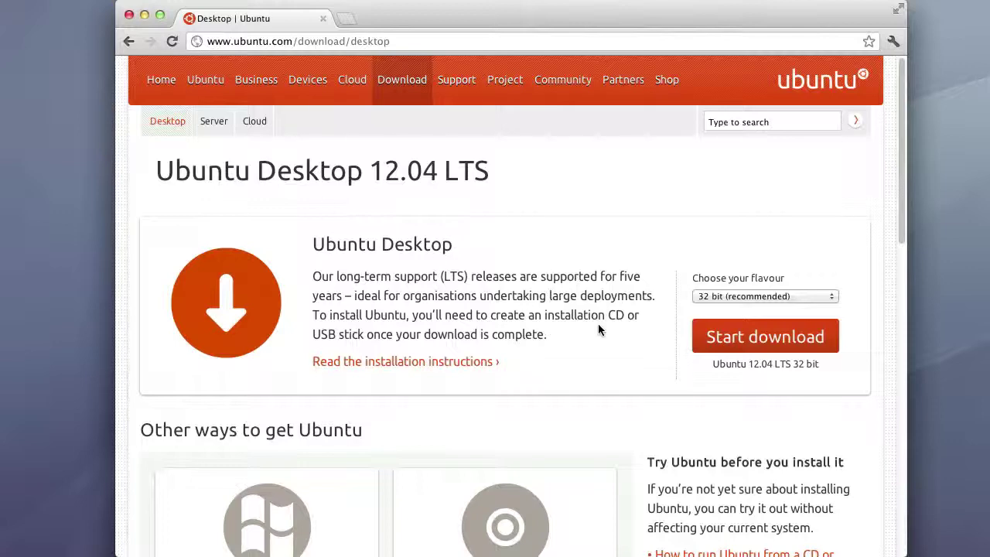
# - Start the 64 bit Ubuntu Desktop 12.04 download, then cancel it from the download shelf
pyautogui.click(707, 297)
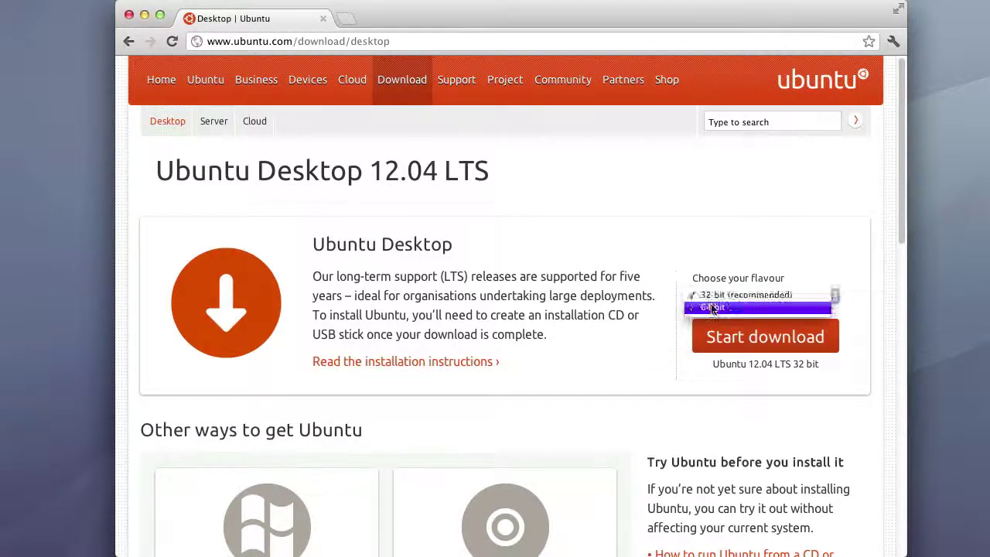
pyautogui.click(711, 307)
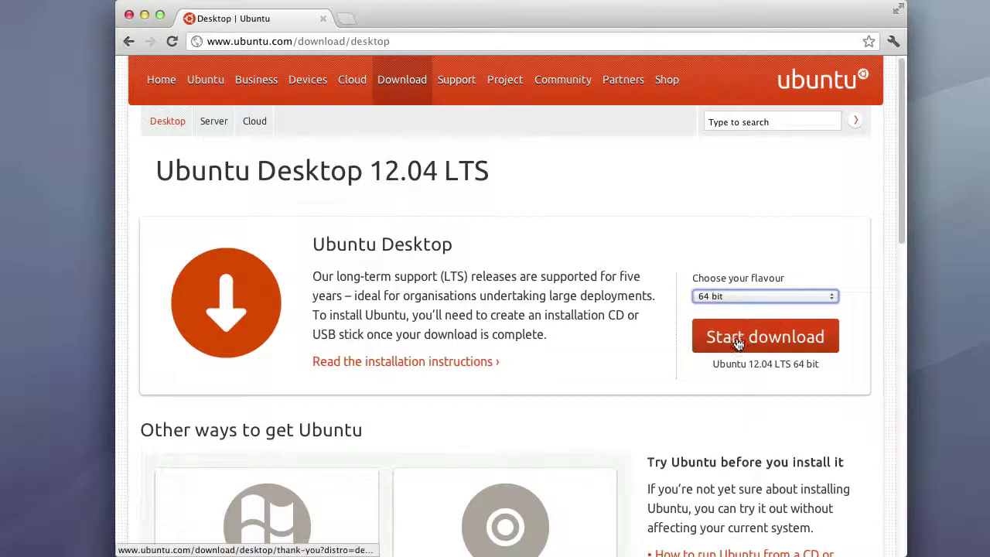
pyautogui.click(726, 340)
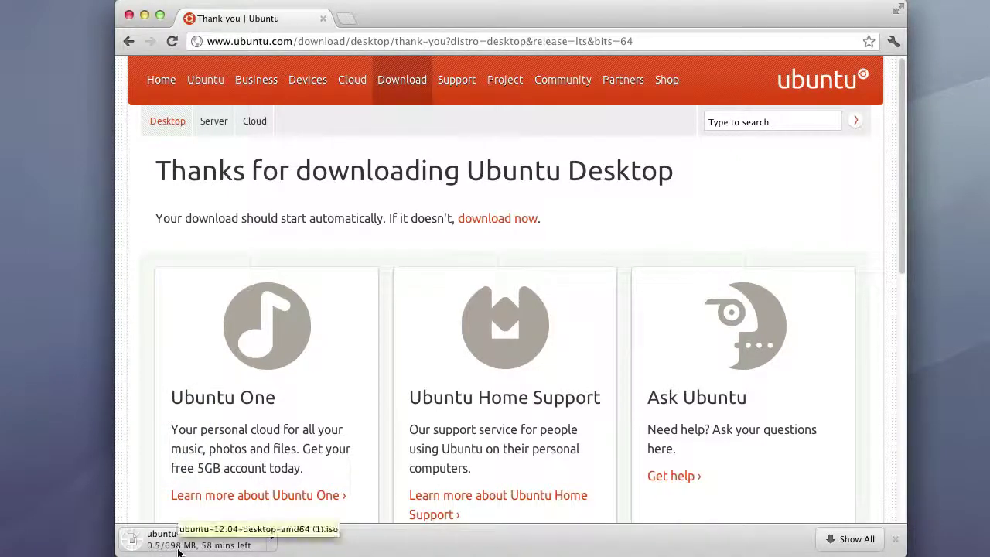
pyautogui.click(271, 539)
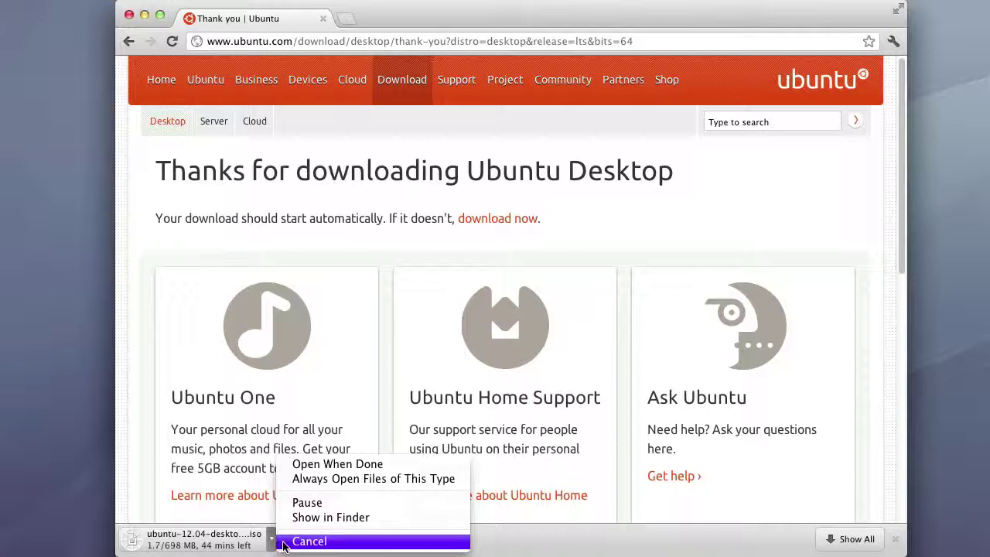
pyautogui.click(302, 542)
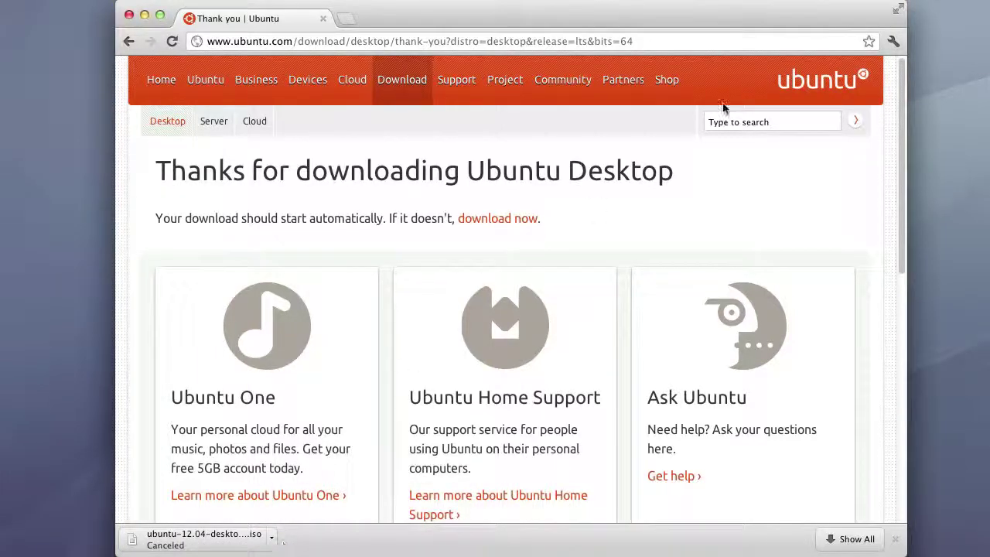
# - Close the browser and begin a new virtual machine without an installation disc
pyautogui.click(129, 14)
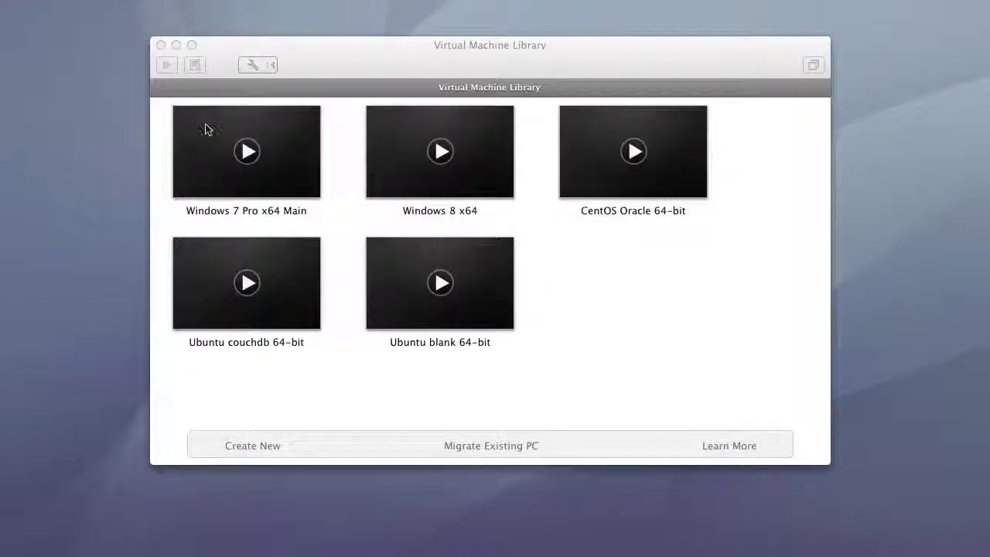
pyautogui.click(429, 386)
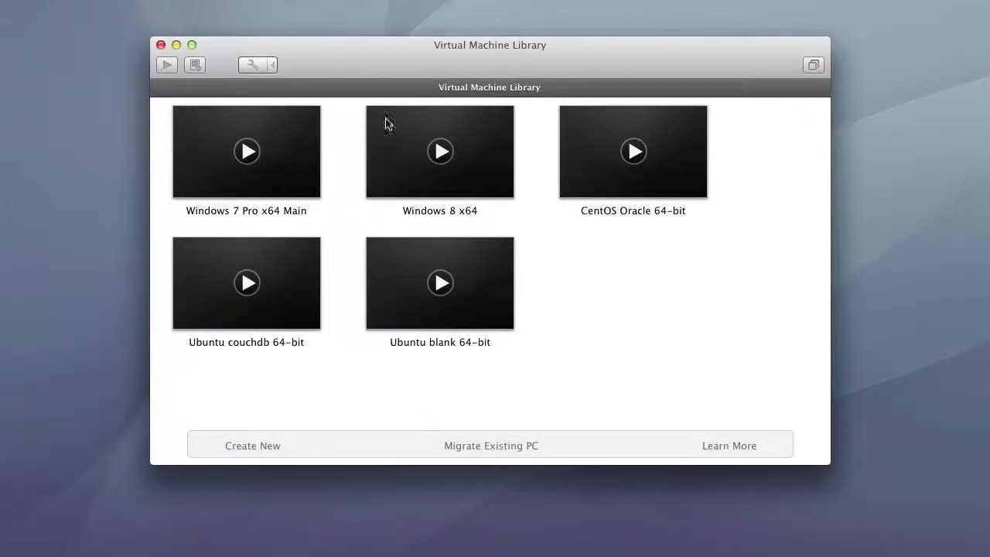
pyautogui.click(255, 454)
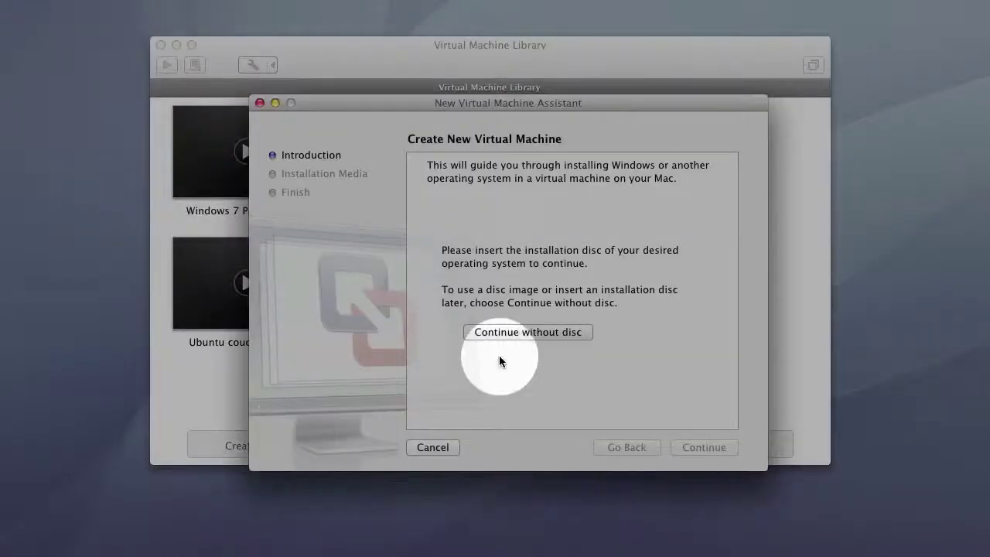
pyautogui.click(523, 333)
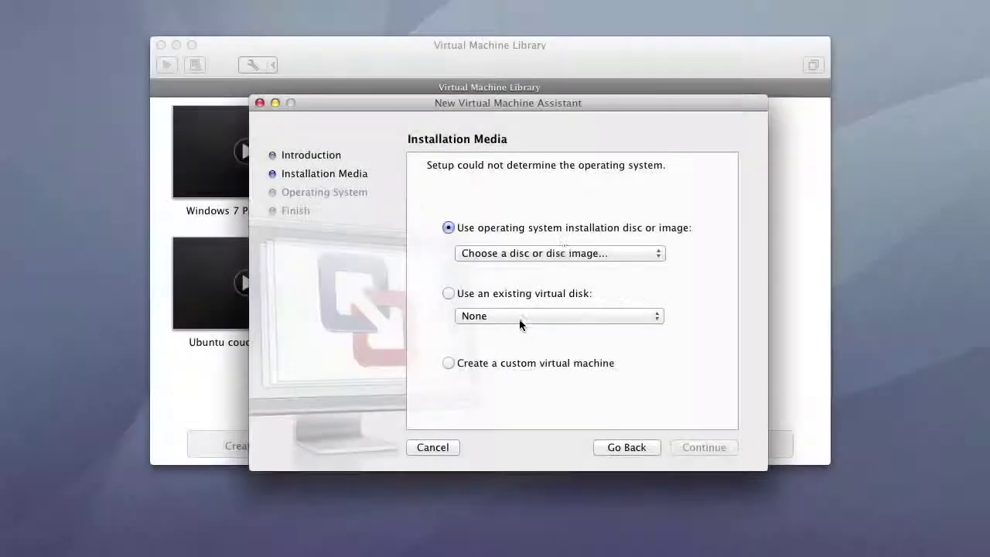
# - Choose ubuntu-12.04-desktop-amd64.iso from Downloads as the installation disc image
pyautogui.click(568, 253)
pyautogui.click(569, 252)
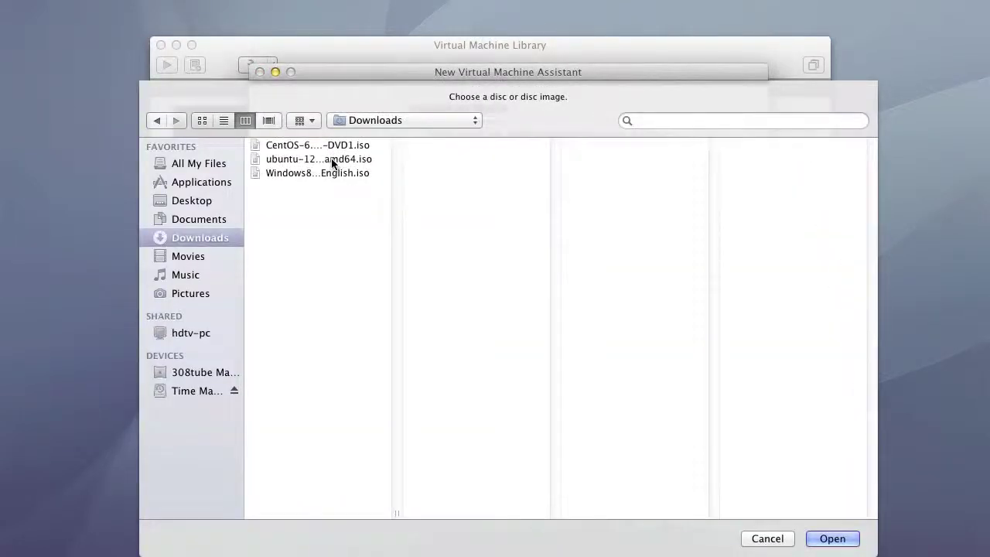
pyautogui.click(332, 161)
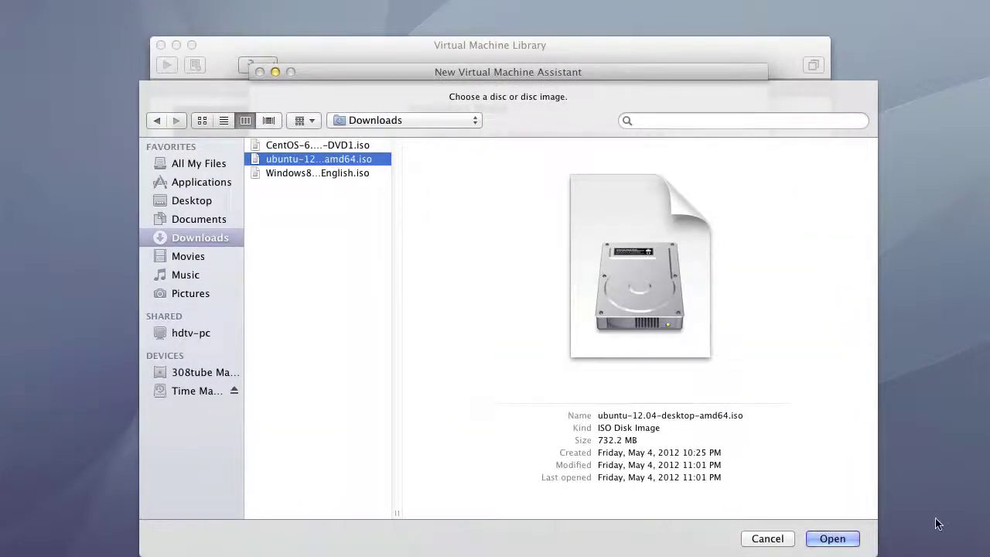
pyautogui.click(854, 544)
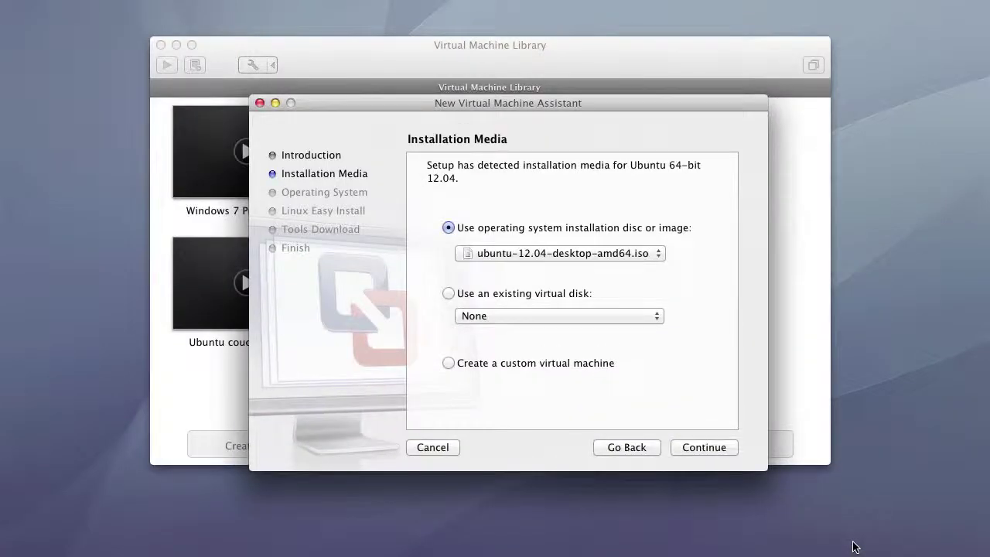
# - Accept Linux Ubuntu 64-bit and enter and confirm the Easy Install account password
pyautogui.click(697, 452)
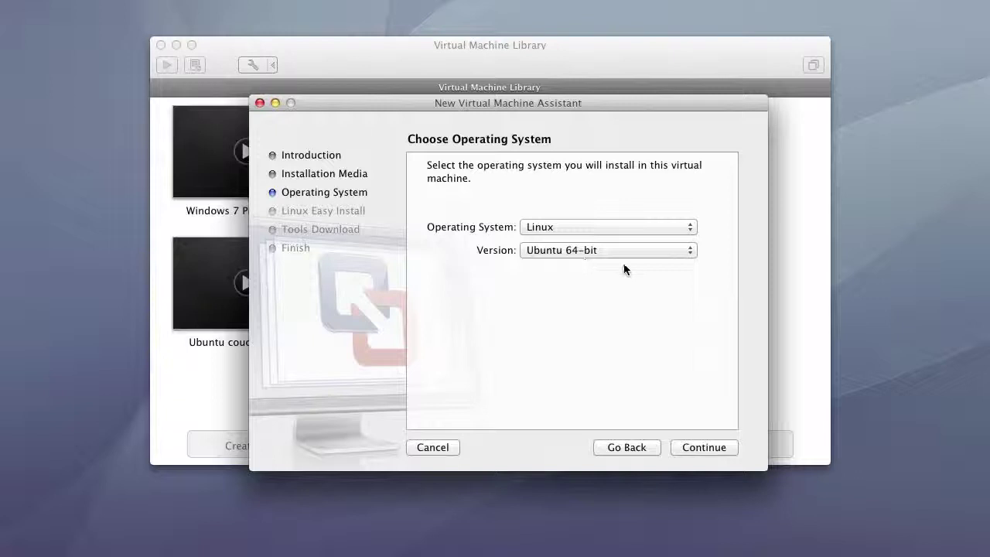
pyautogui.click(714, 449)
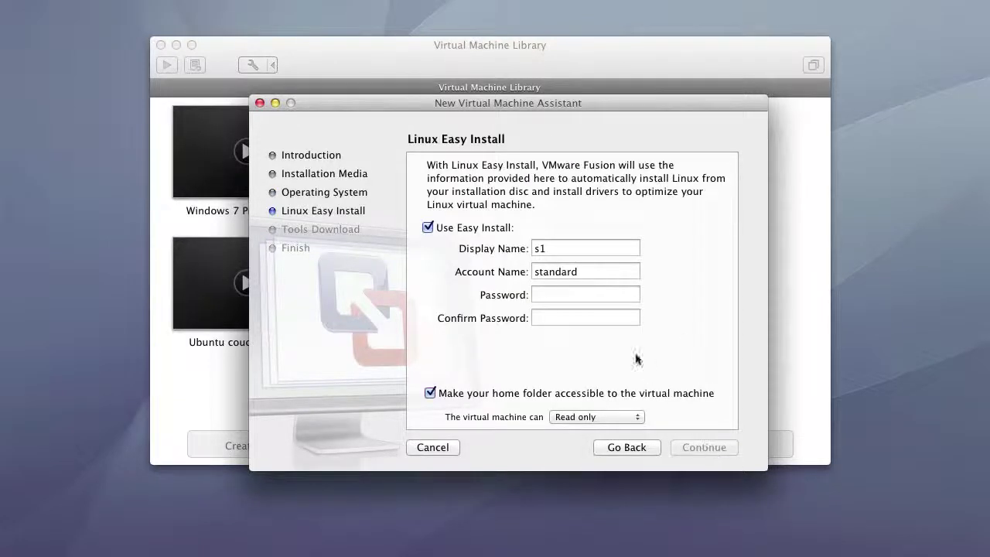
pyautogui.click(533, 293)
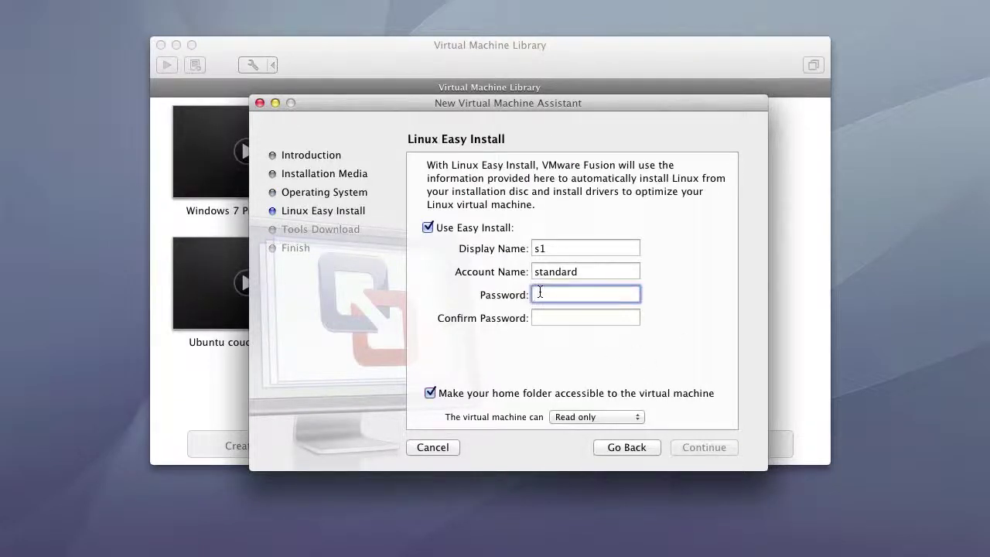
pyautogui.write('•••••••')
pyautogui.press('Tab')
pyautogui.write('•')
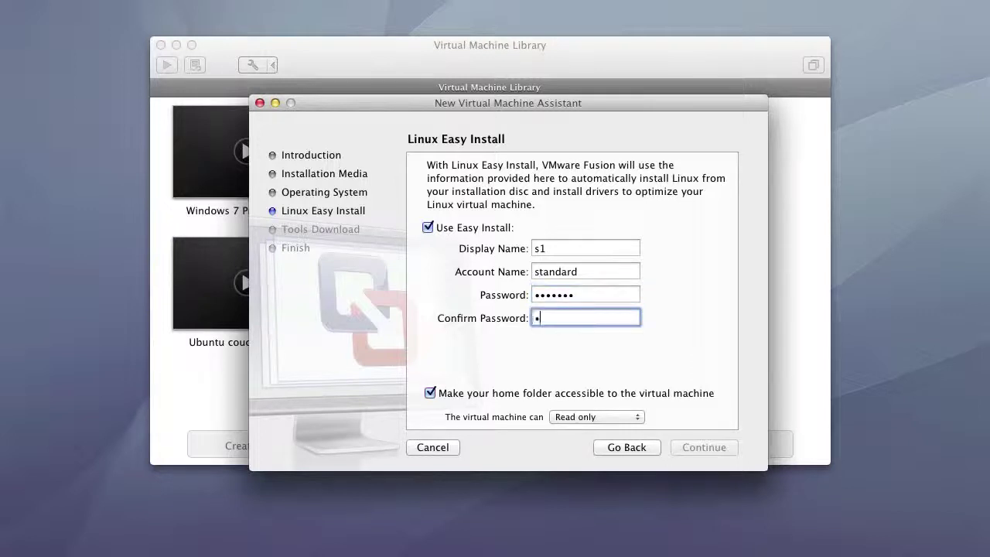
pyautogui.write('••••••')
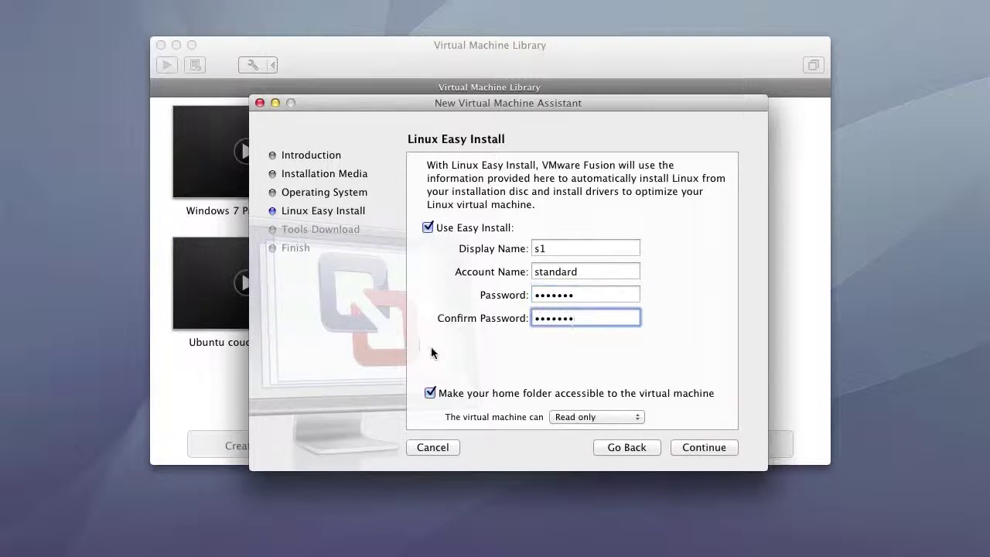
# - Turn off home folder sharing and continue without installing VMware Tools
pyautogui.click(430, 393)
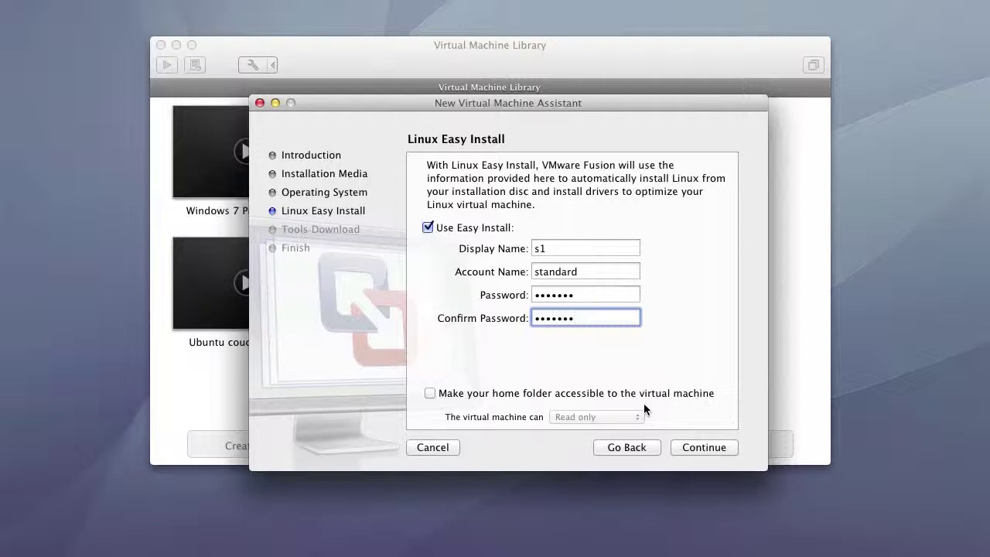
pyautogui.click(695, 447)
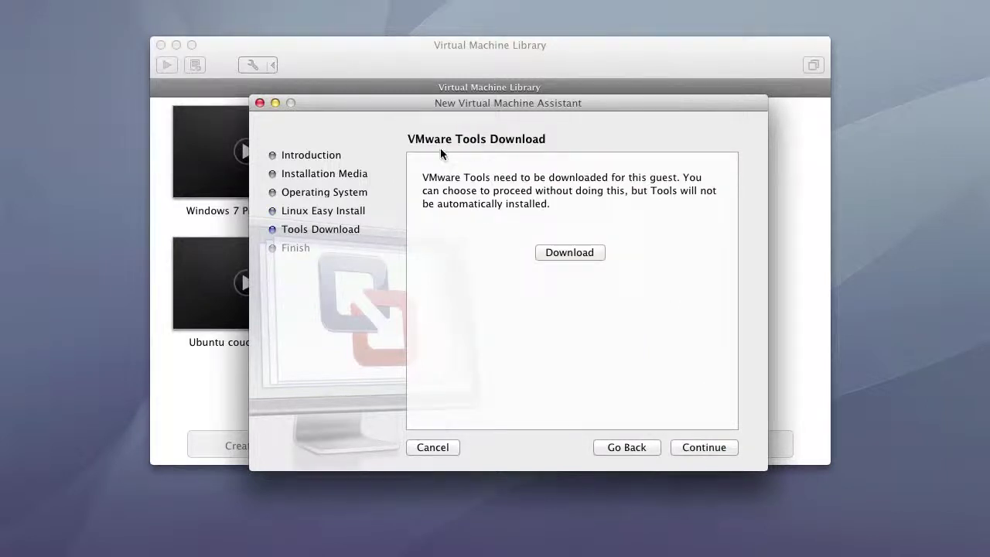
pyautogui.click(719, 447)
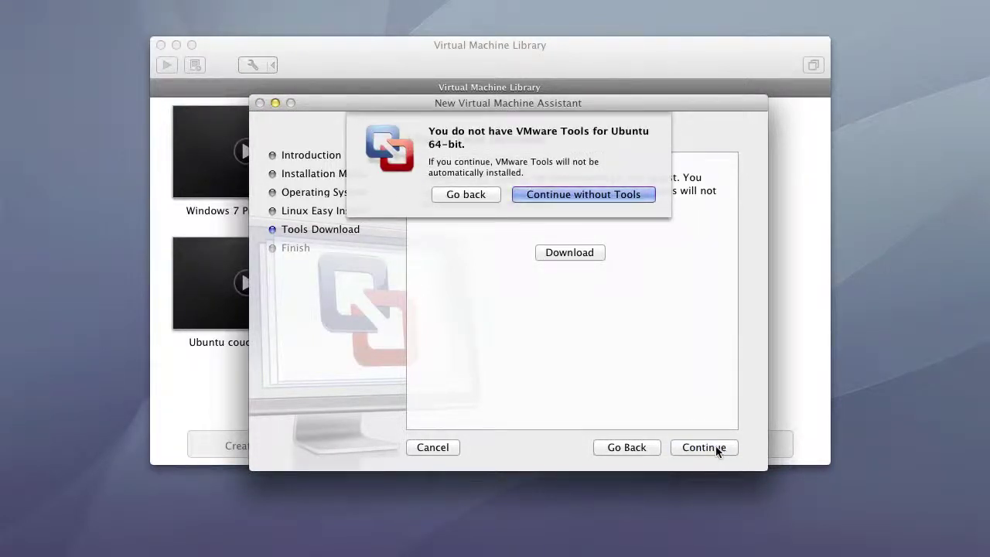
pyautogui.click(578, 194)
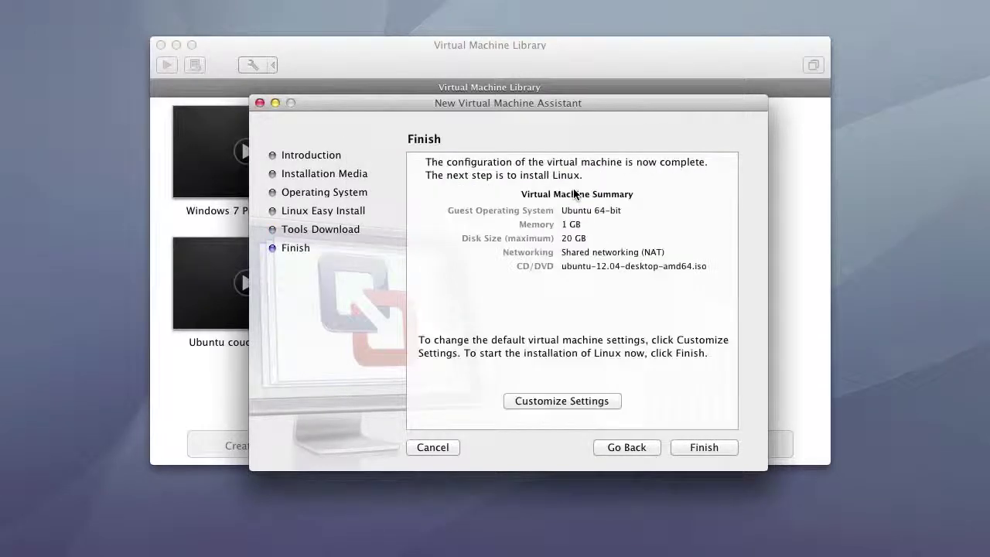
# - Choose Customize Settings and save the VM as 'Ubuntu youtube2 64-bit' after the duplicate-name alert
pyautogui.click(558, 402)
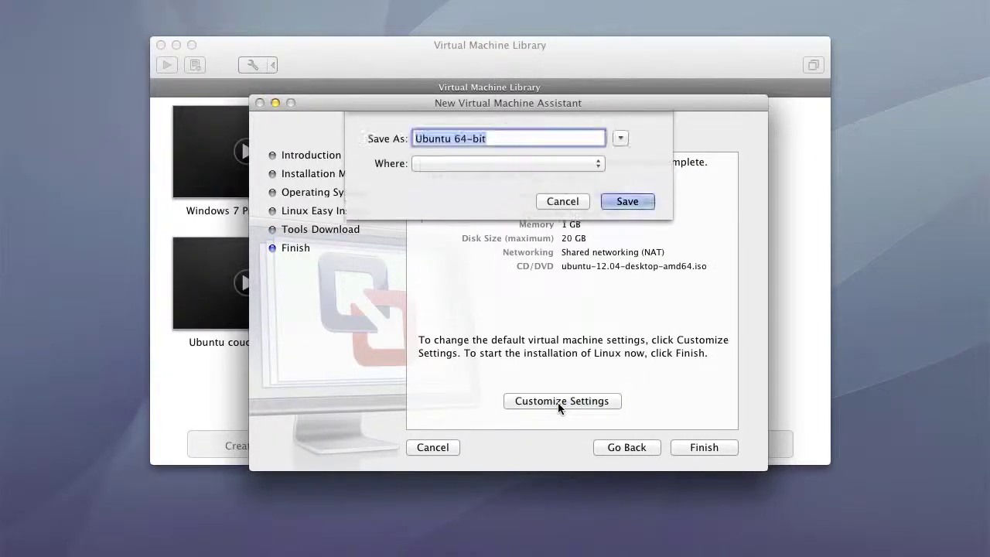
pyautogui.click(454, 139)
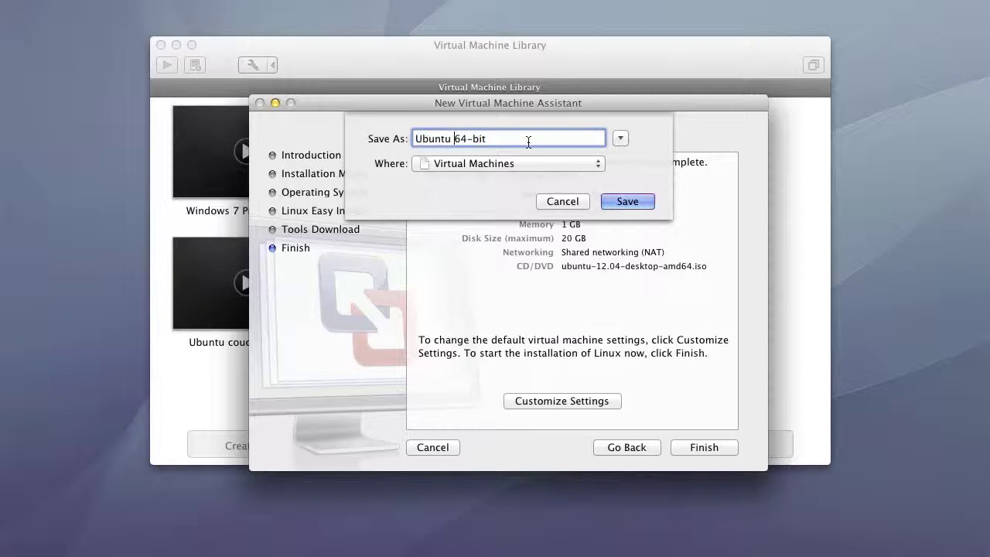
pyautogui.write('youtube')
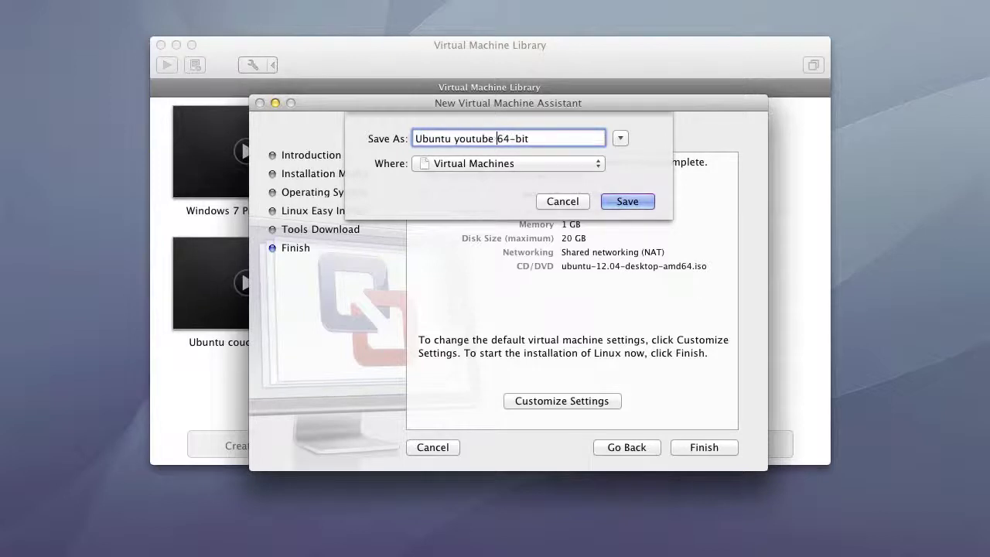
pyautogui.click(625, 203)
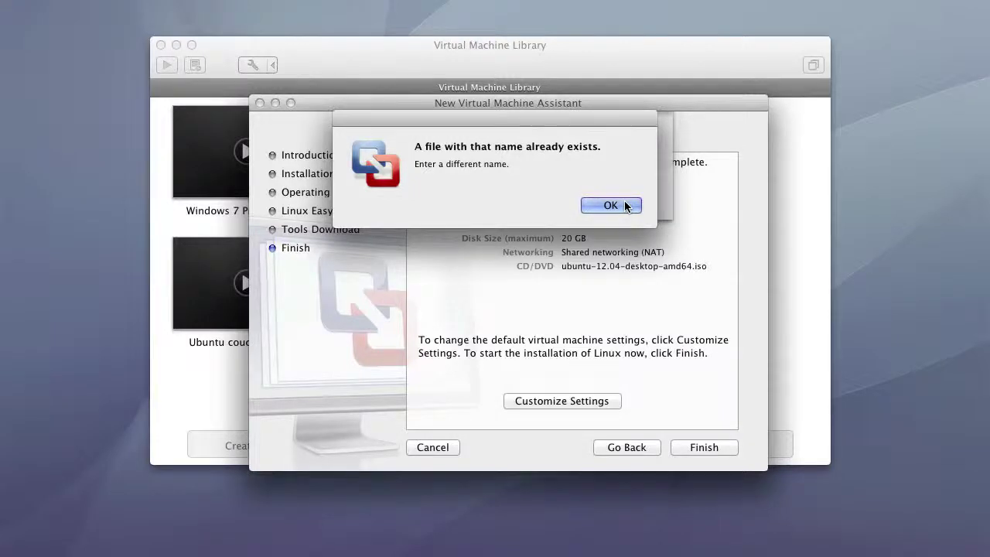
pyautogui.click(611, 205)
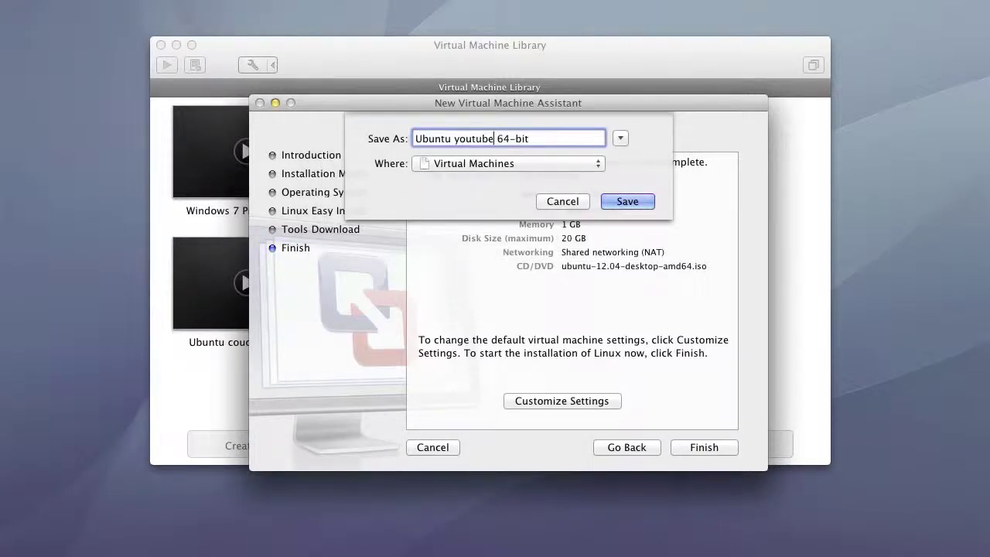
pyautogui.write('2')
pyautogui.click(625, 201)
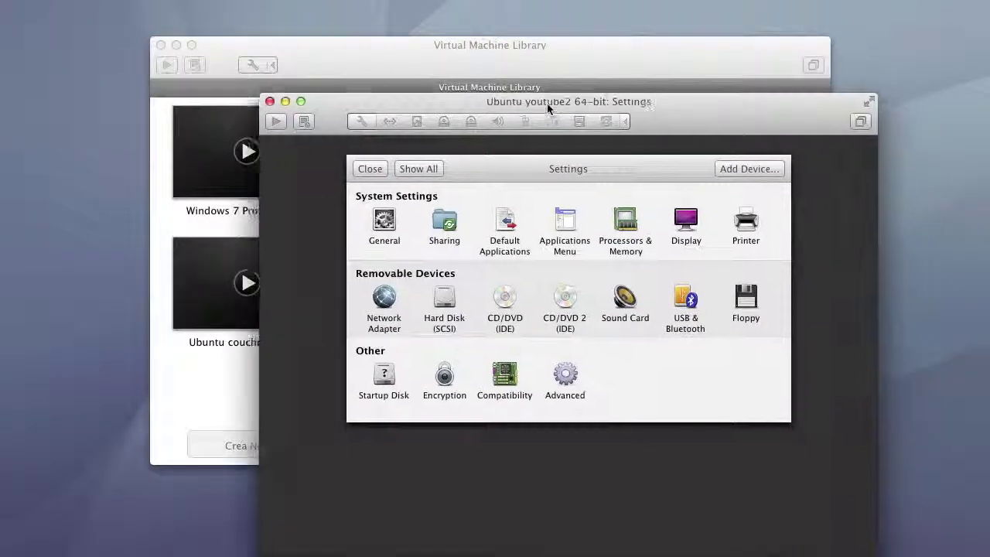
# - In Processors & Memory, set 2024 MB memory and 2 processor cores, then close settings
pyautogui.moveTo(548, 106); pyautogui.dragTo(447, 32)
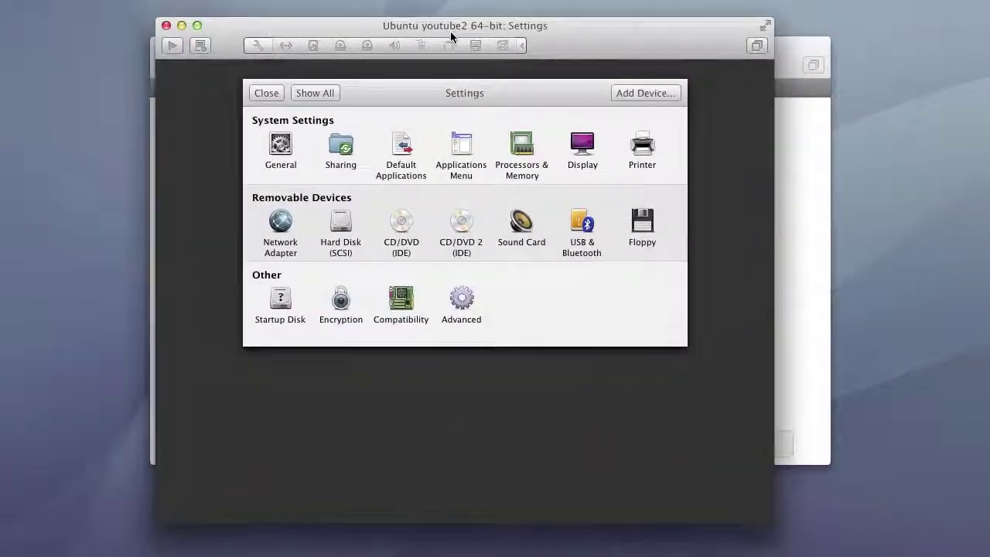
pyautogui.click(517, 172)
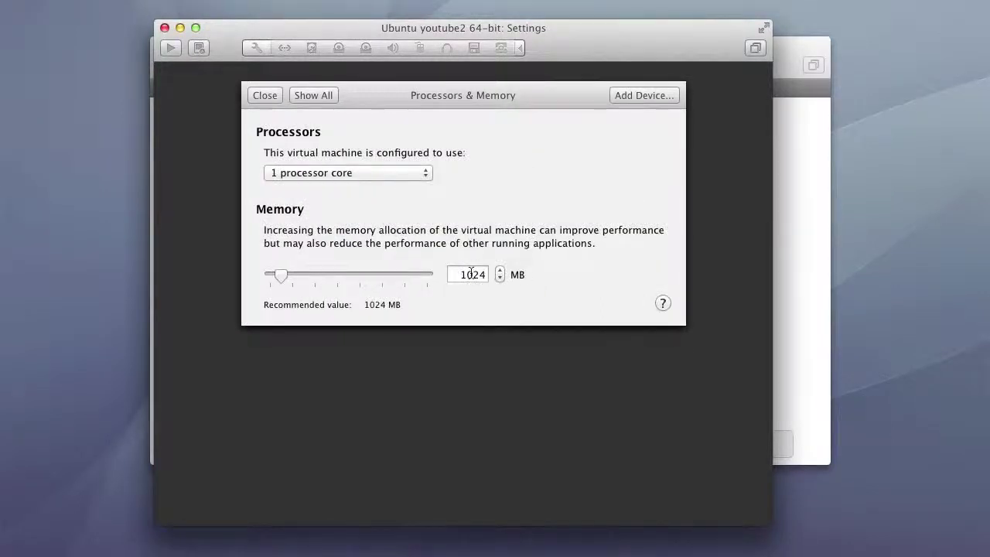
pyautogui.click(464, 274)
pyautogui.press('BackSpace')
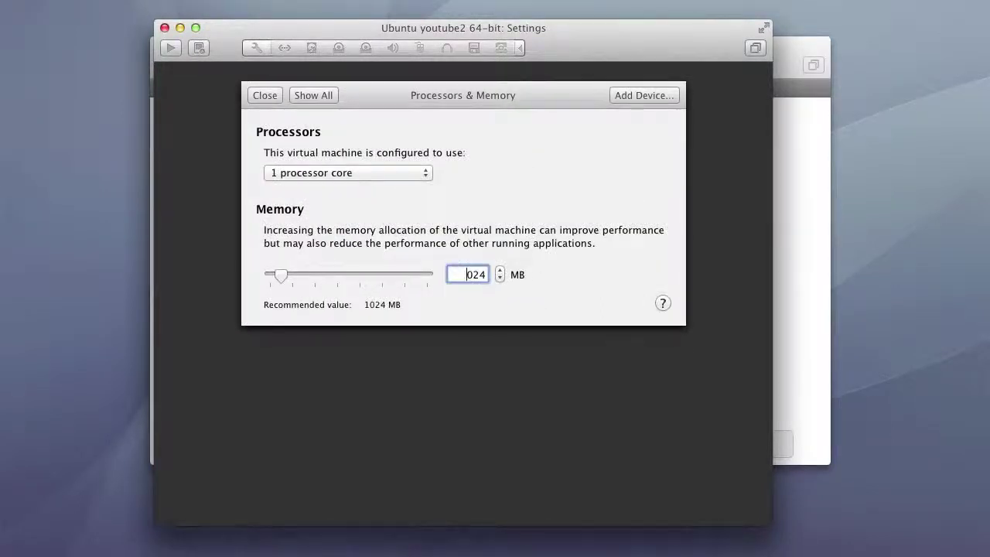
pyautogui.write('2')
pyautogui.click(317, 174)
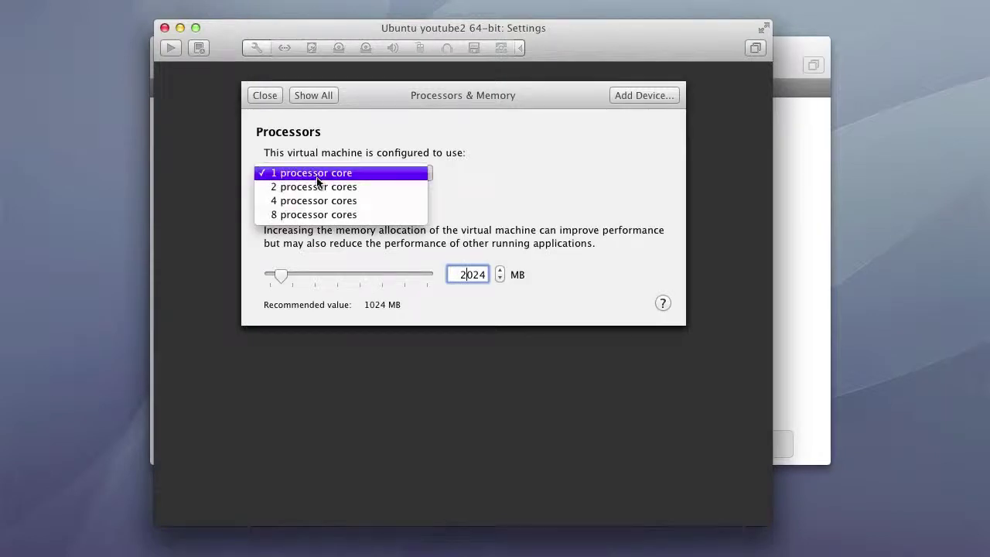
pyautogui.click(317, 186)
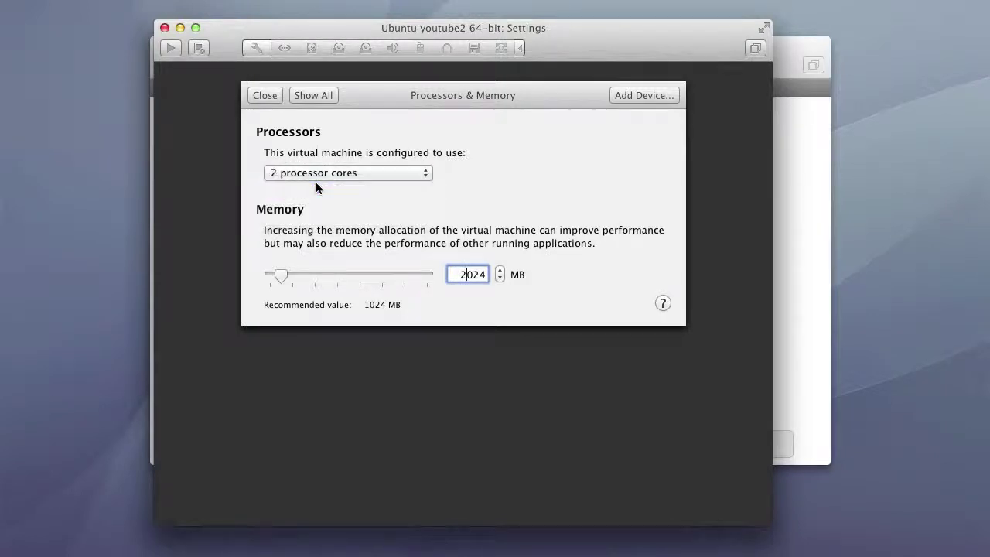
pyautogui.click(311, 96)
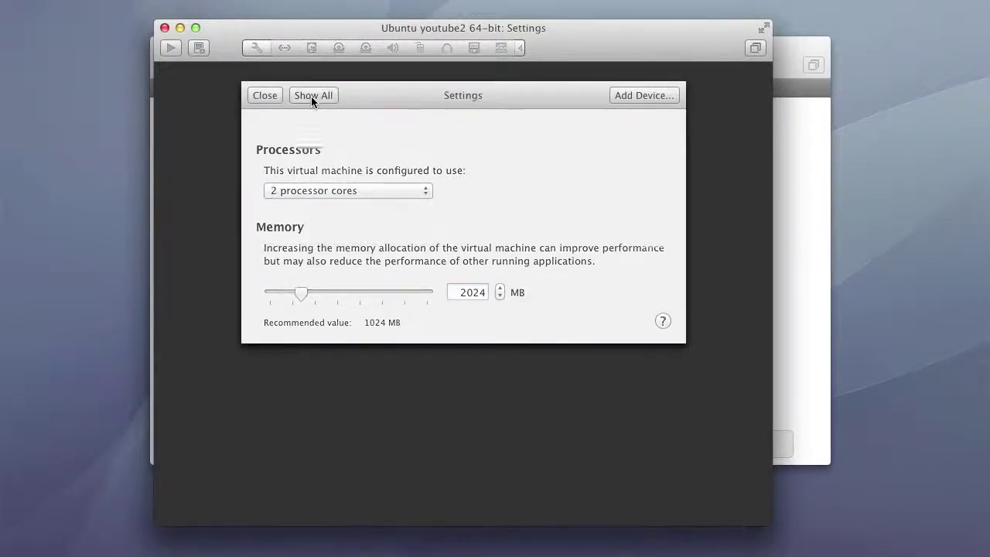
pyautogui.click(254, 95)
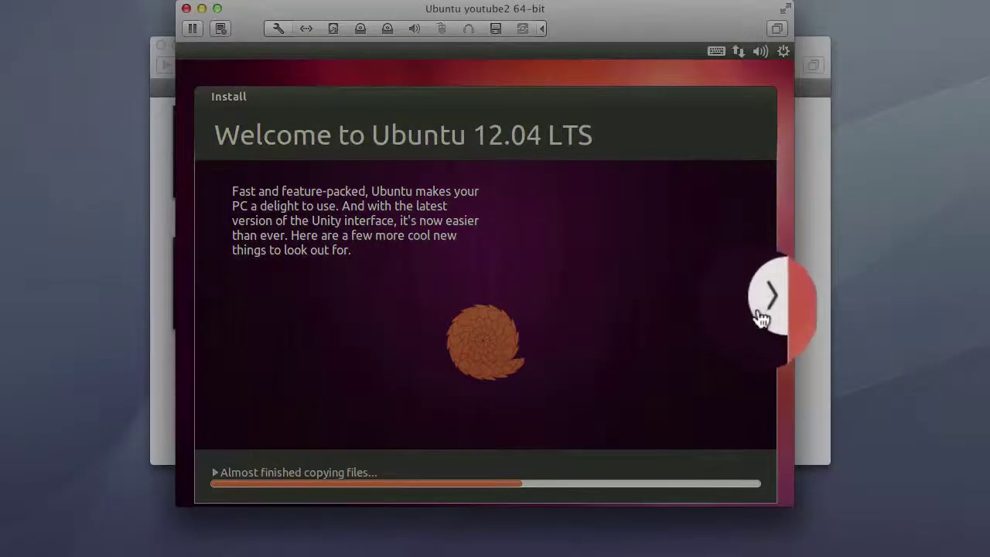
# - Advance the Ubuntu installer slideshow three slides while installation finishes
pyautogui.click(765, 309)
pyautogui.click(766, 309)
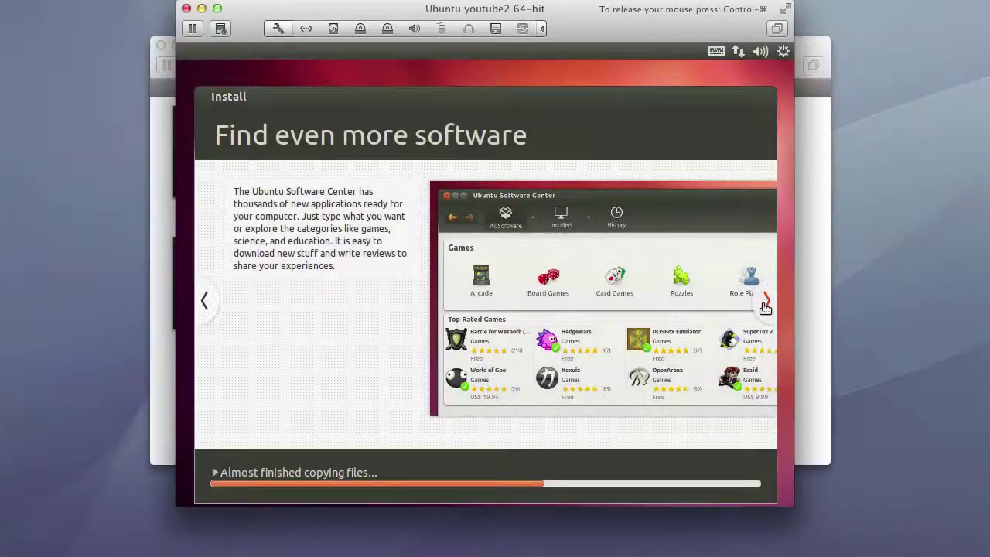
pyautogui.click(765, 301)
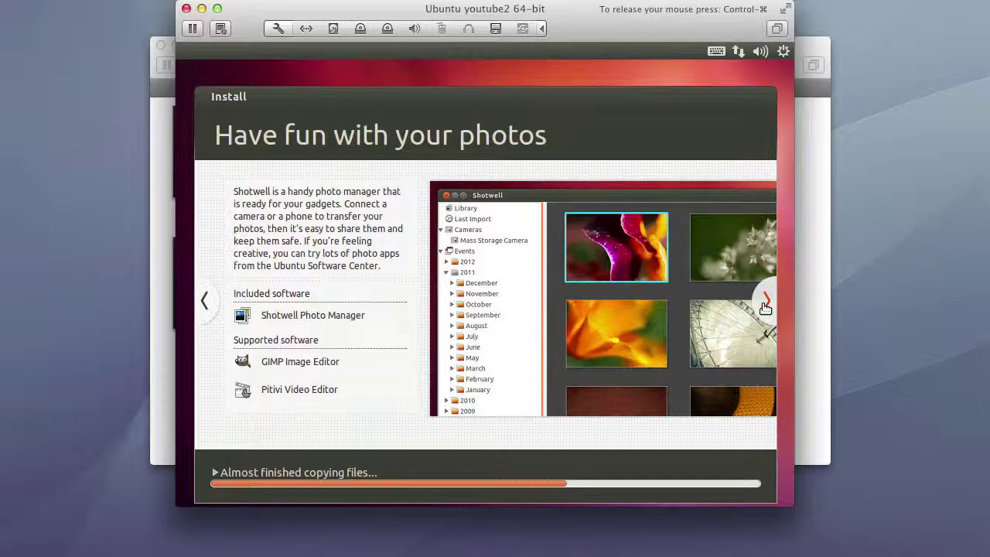
pyautogui.click(766, 301)
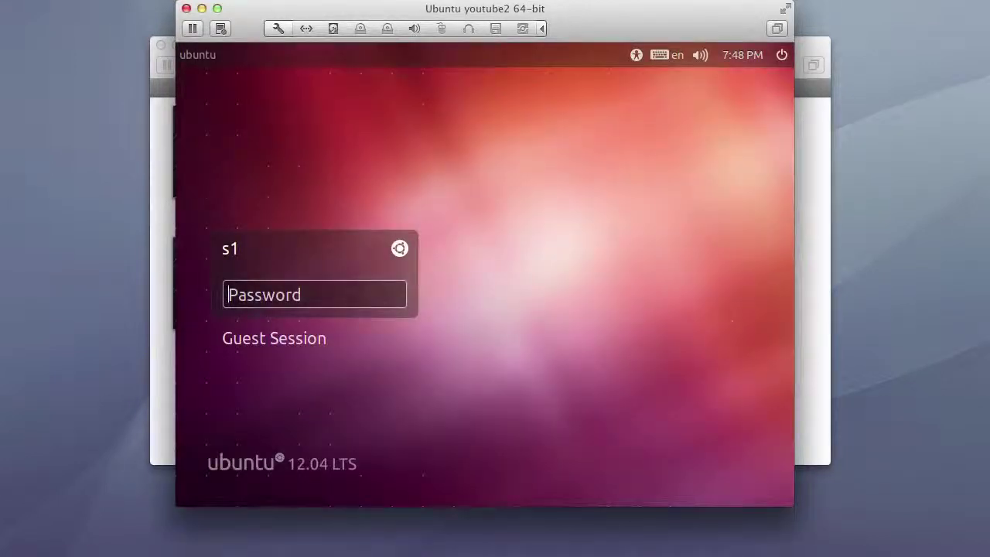
# - Log into Ubuntu with the account password and open the Displays settings
pyautogui.click(283, 294)
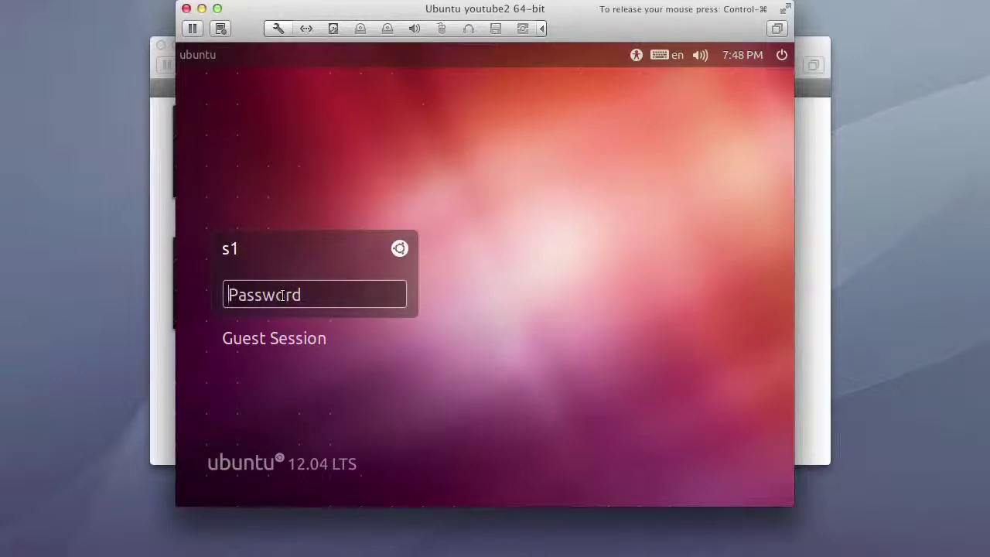
pyautogui.write('*******')
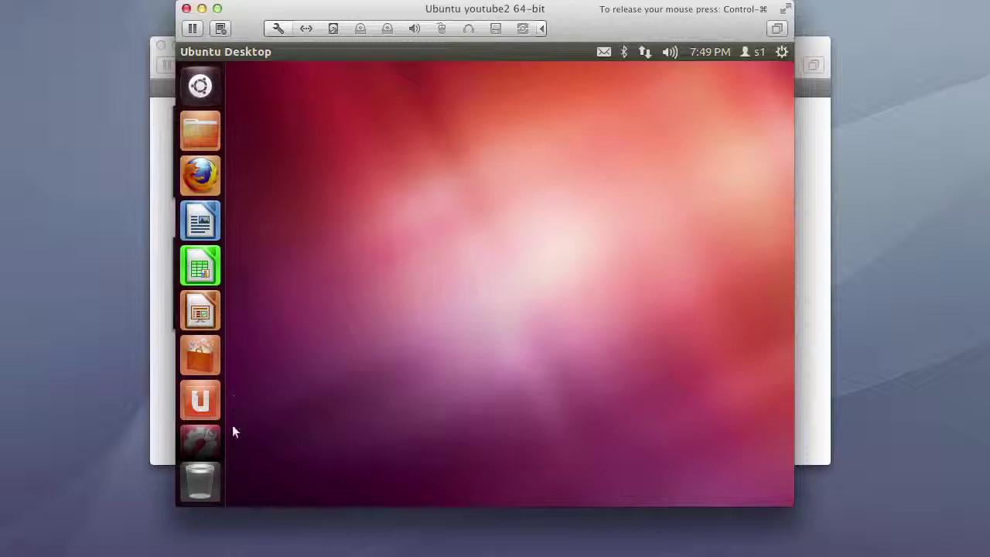
pyautogui.click(205, 436)
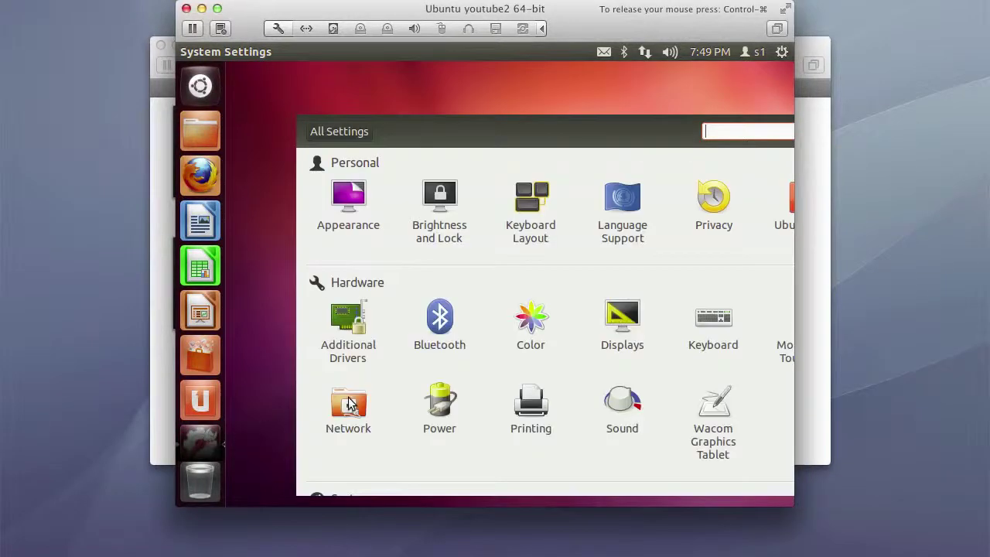
pyautogui.click(622, 325)
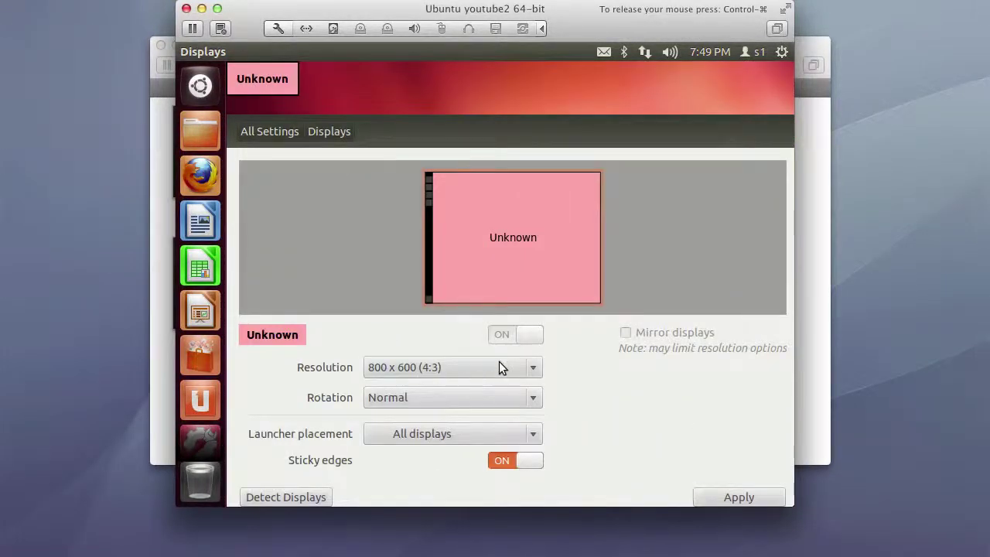
# - Apply and keep the 1024 x 768 (4:3) resolution, then close the Displays window
pyautogui.scroll(1, 499, 367)
pyautogui.click(517, 368)
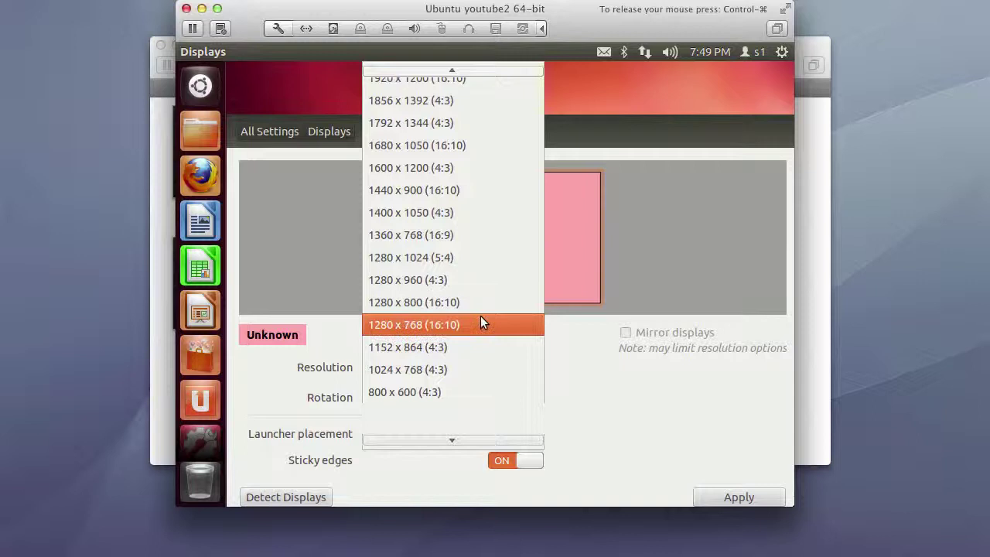
pyautogui.click(497, 363)
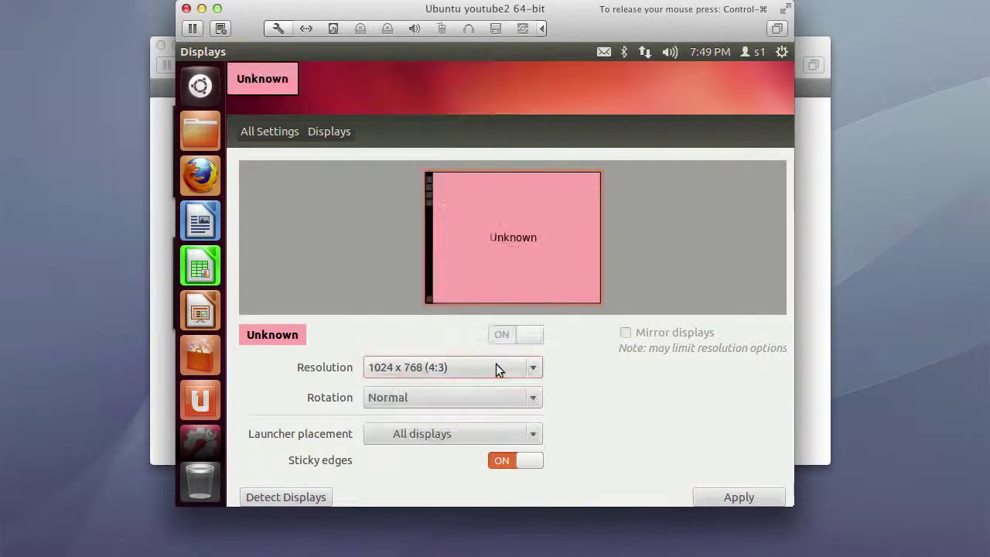
pyautogui.click(780, 501)
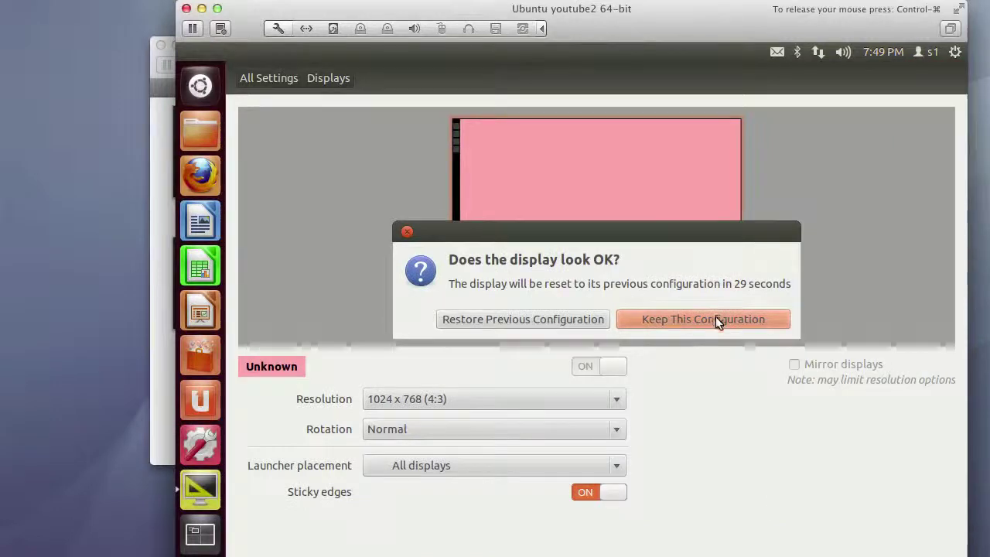
pyautogui.click(715, 319)
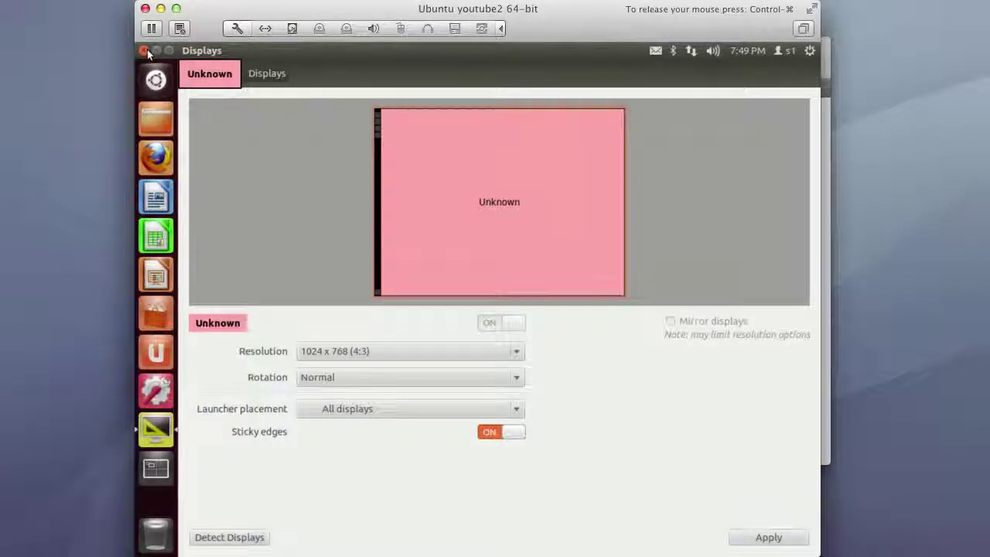
pyautogui.click(144, 50)
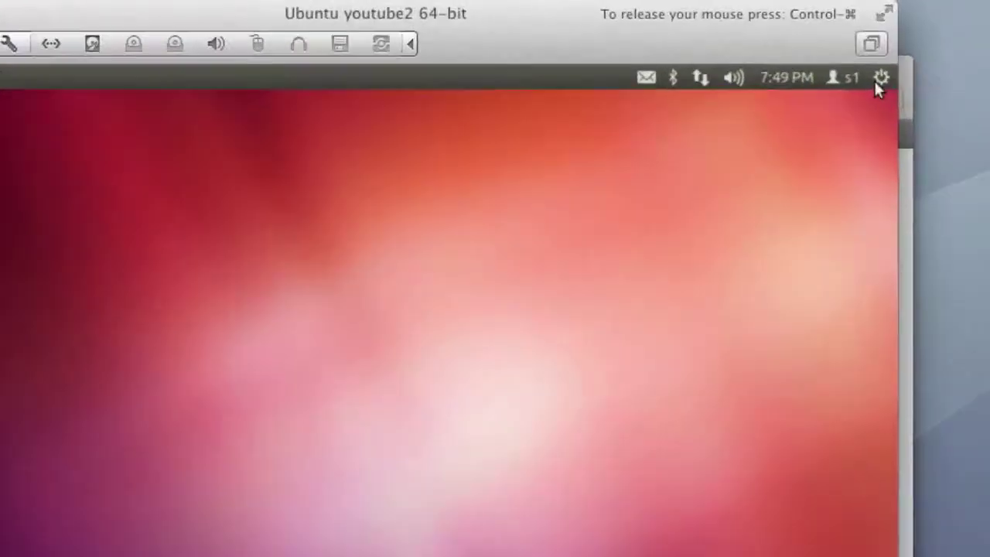
# - Open the gear system menu, then show the user, clock, network and messaging menus
pyautogui.click(808, 52)
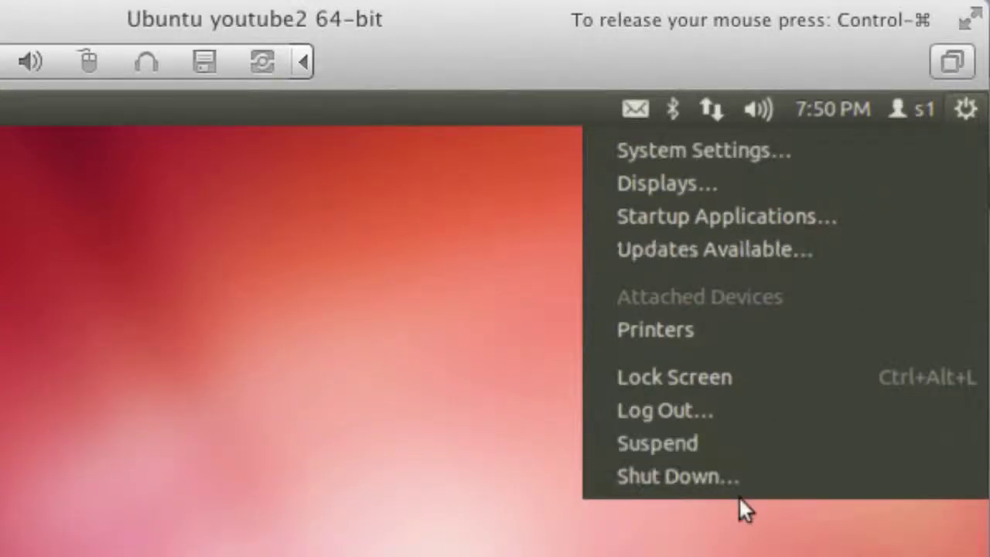
pyautogui.moveTo(917, 105)
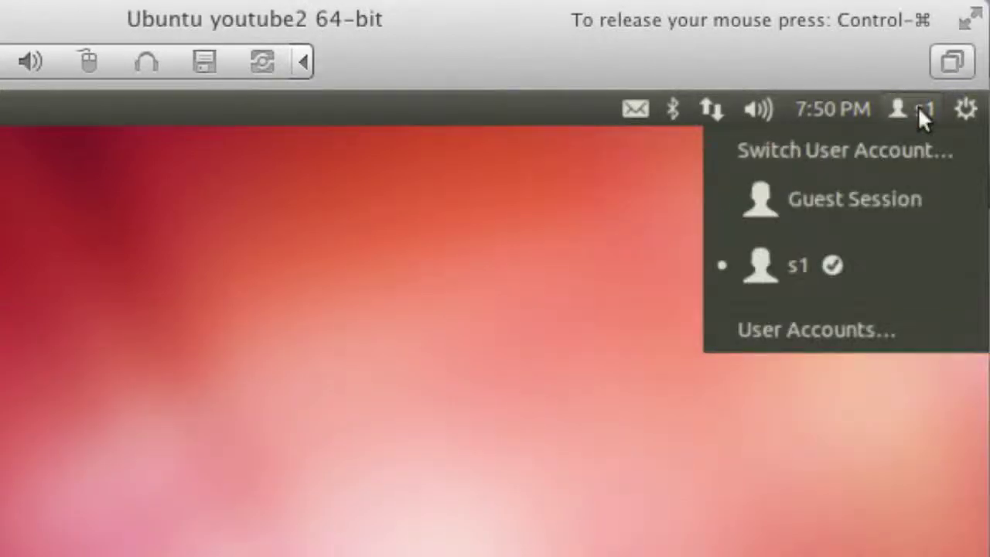
pyautogui.moveTo(797, 106)
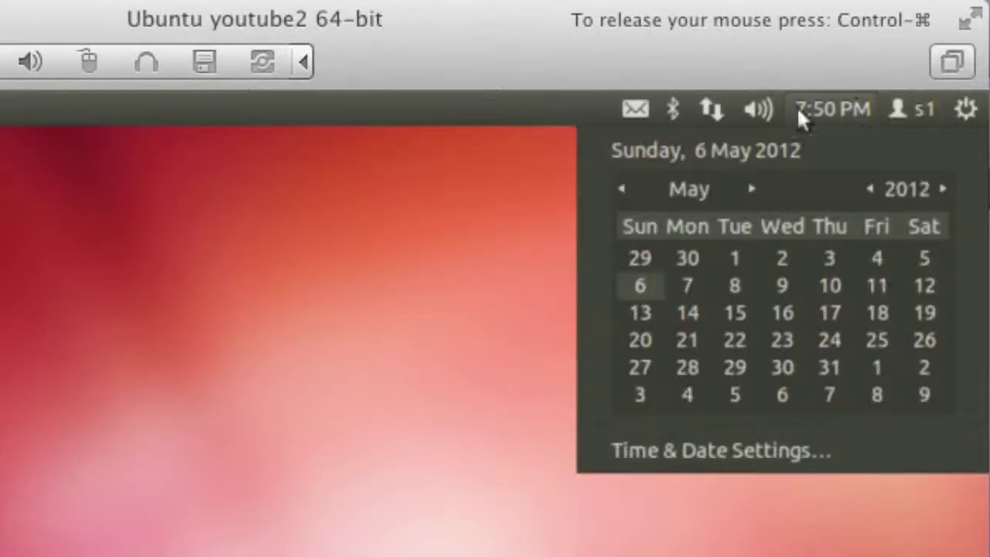
pyautogui.moveTo(726, 109)
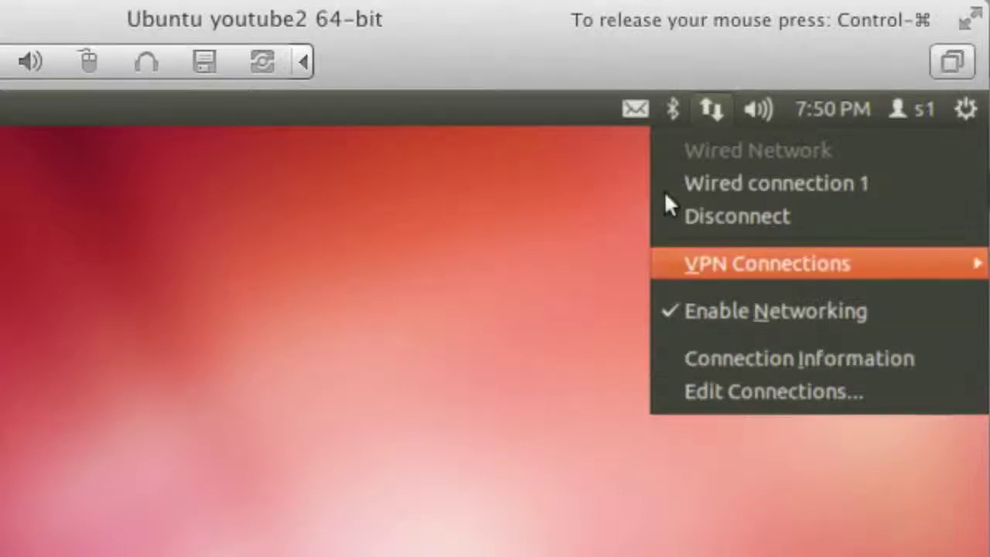
pyautogui.moveTo(638, 109)
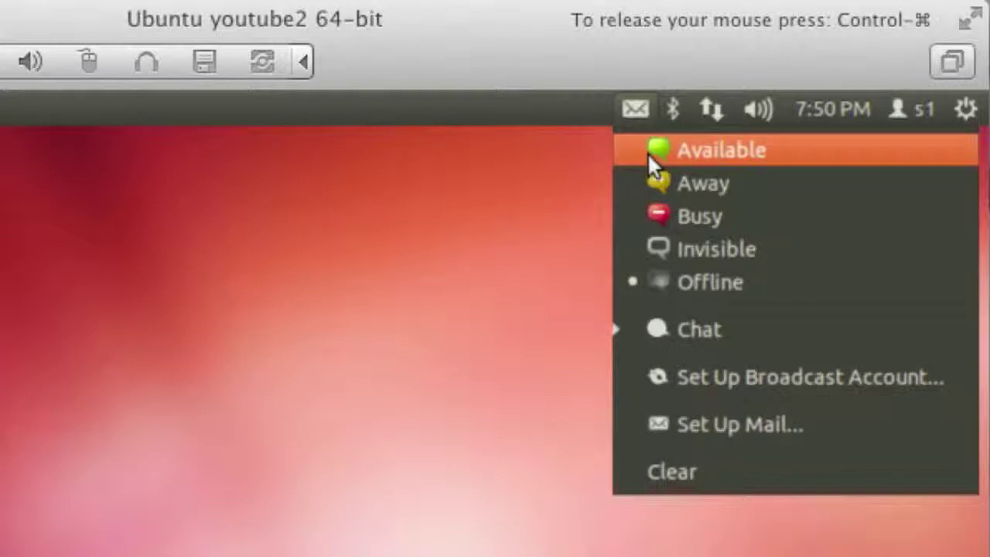
# - Open Update Manager, review the update list, and install the 68 selected updates
pyautogui.click(488, 234)
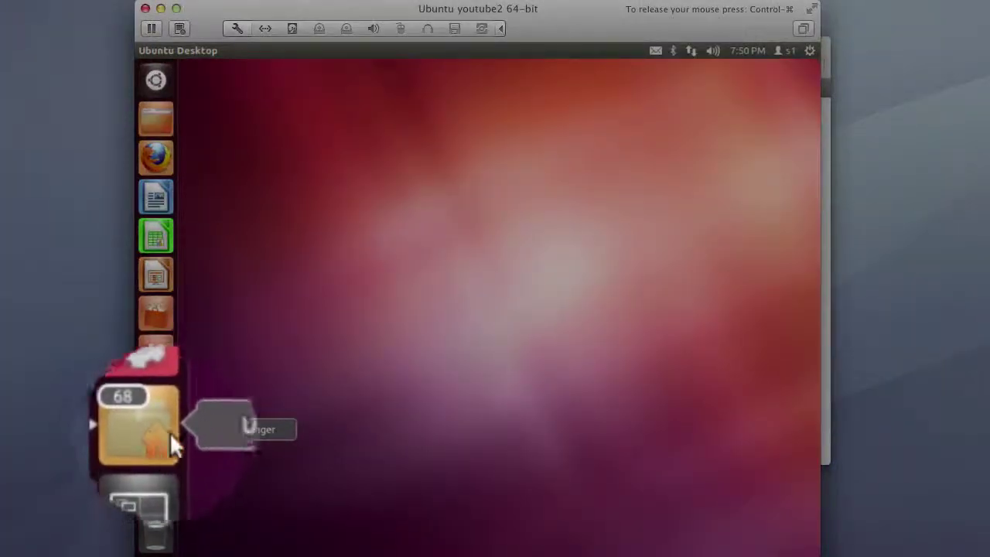
pyautogui.click(157, 430)
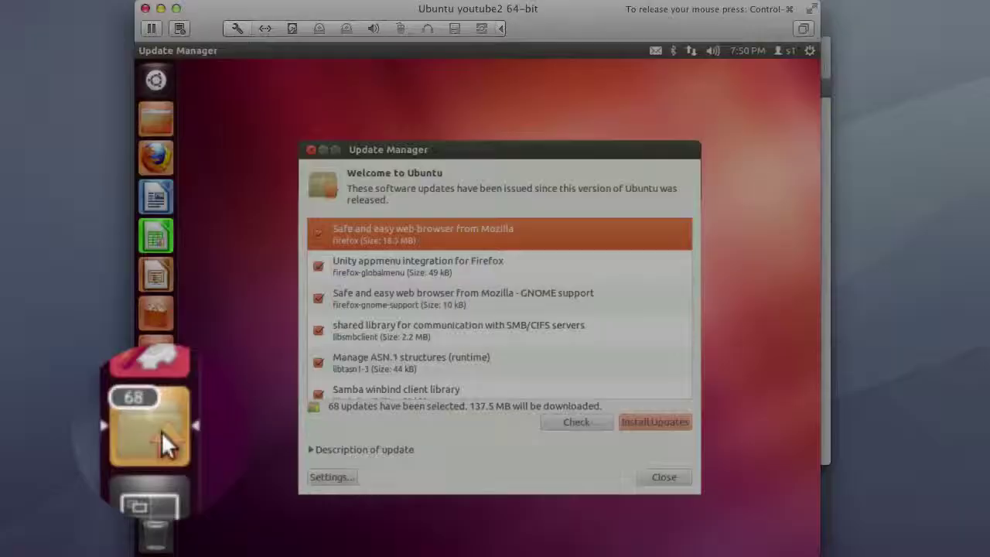
pyautogui.scroll(-4, 472, 310)
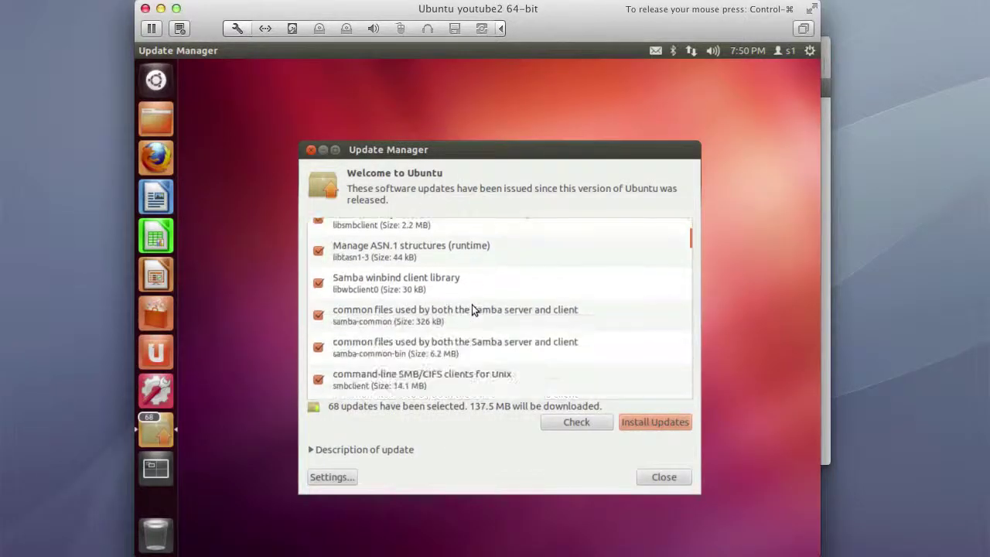
pyautogui.scroll(4, 472, 309)
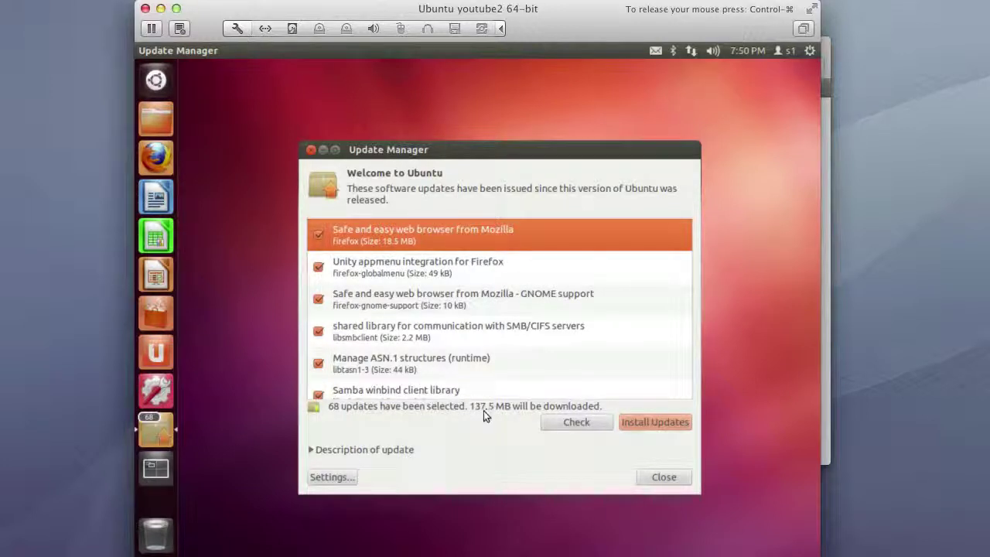
pyautogui.click(673, 423)
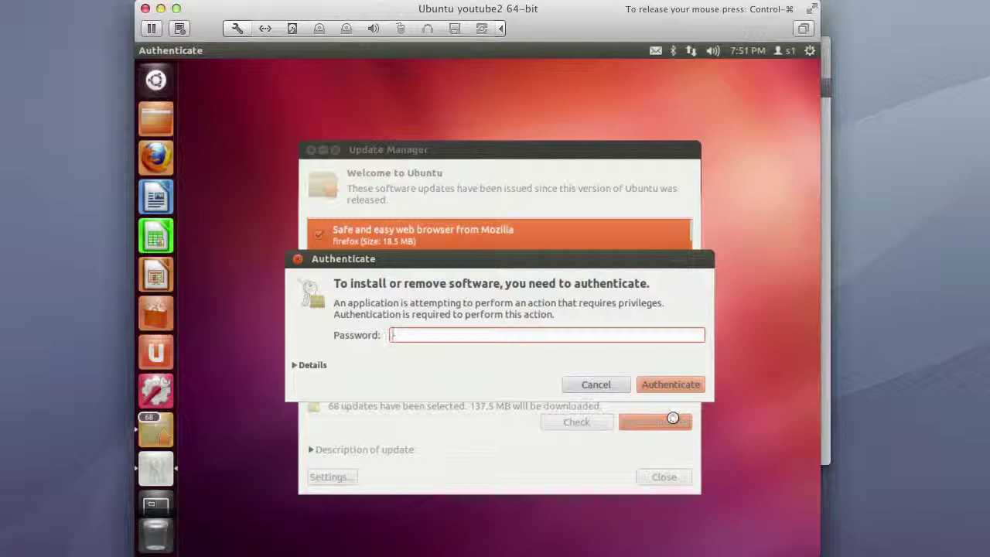
# - Enter the account password to authorize installing the updates, then briefly check the system menu
pyautogui.write('*******')
pyautogui.press('Return')
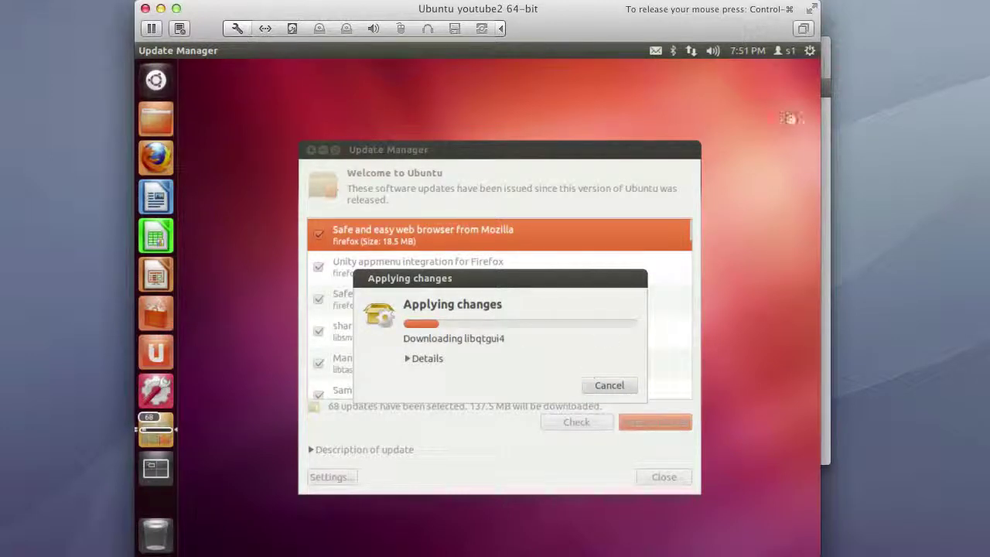
pyautogui.click(810, 50)
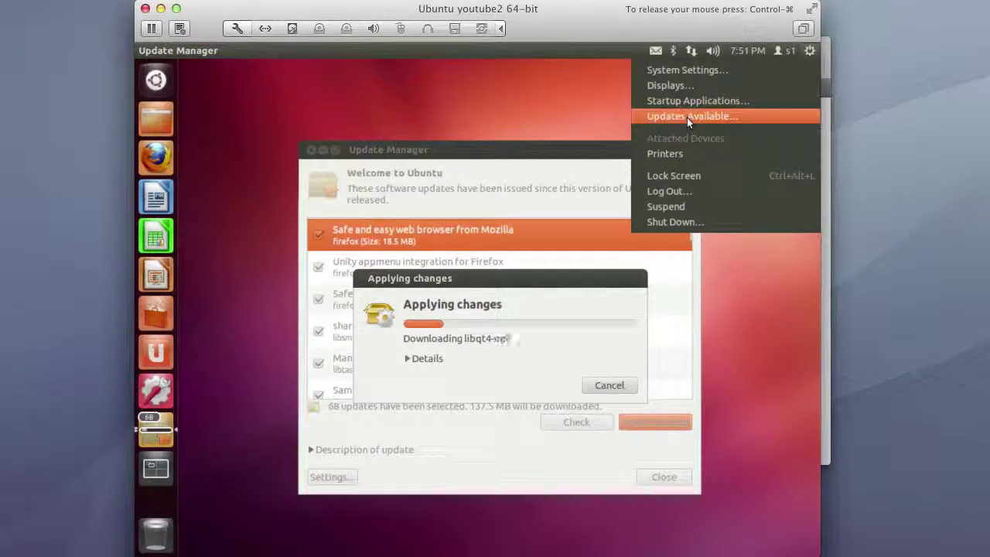
pyautogui.click(229, 448)
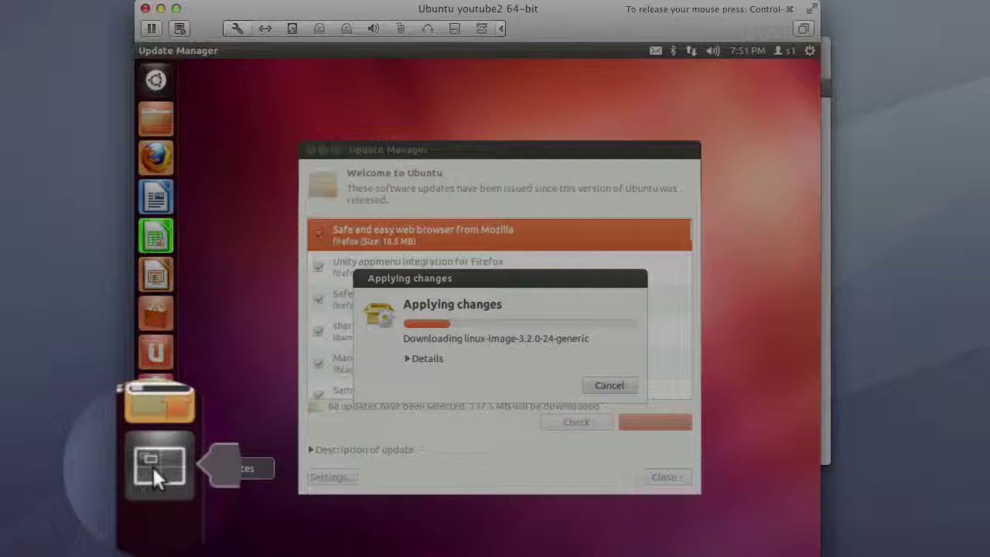
# - Switch to the empty top-right workspace and launch Firefox there
pyautogui.click(153, 469)
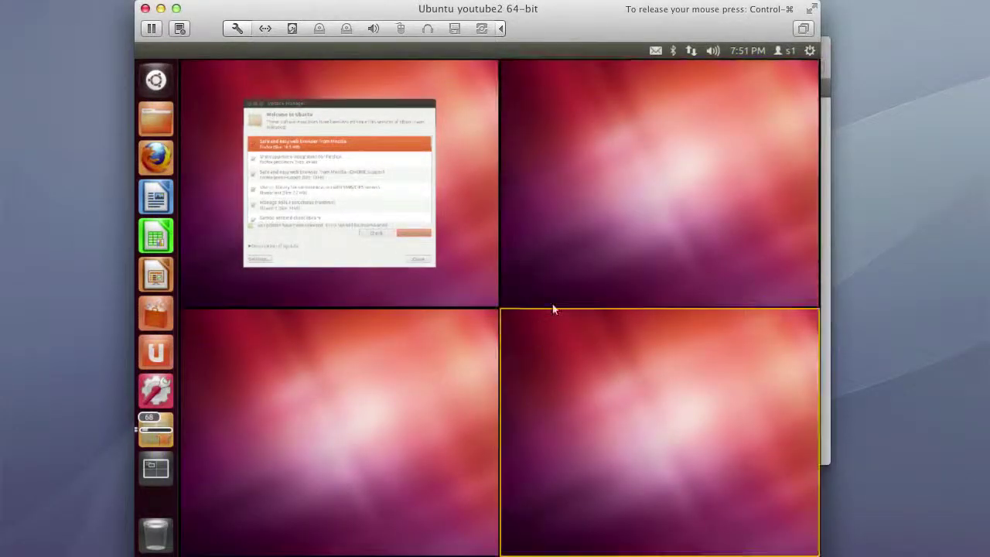
pyautogui.click(586, 248)
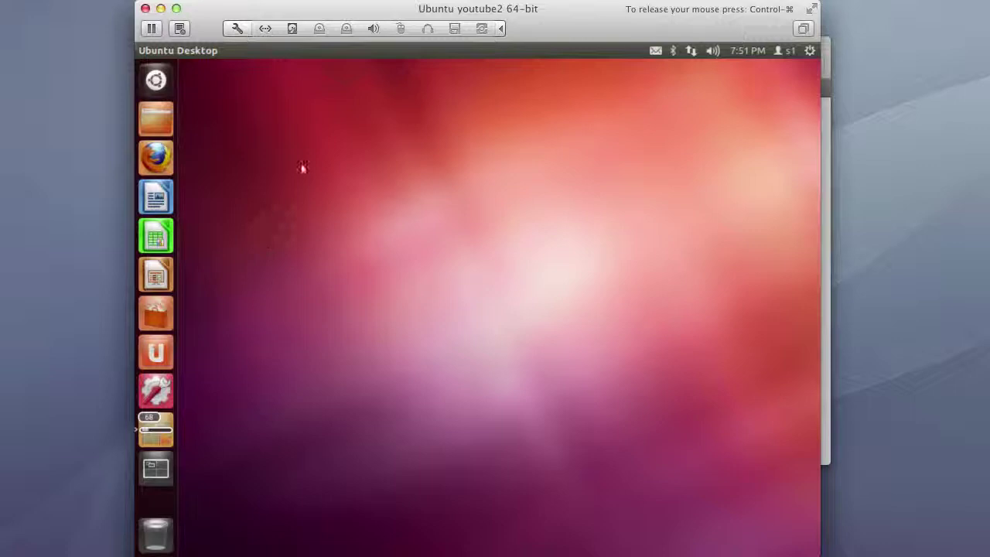
pyautogui.click(165, 165)
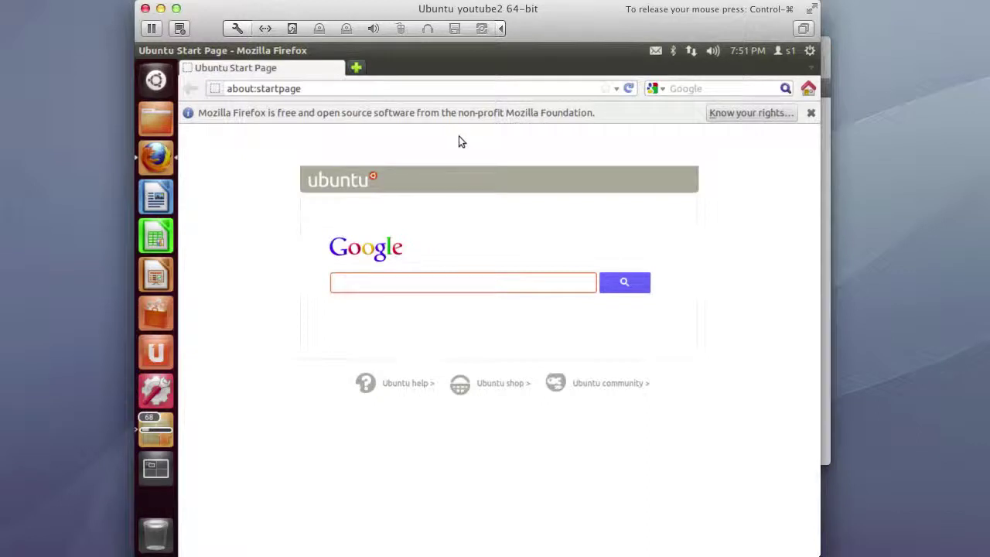
# - Check the update download in its workspace, then return to Firefox and close it
pyautogui.moveTo(189, 56)
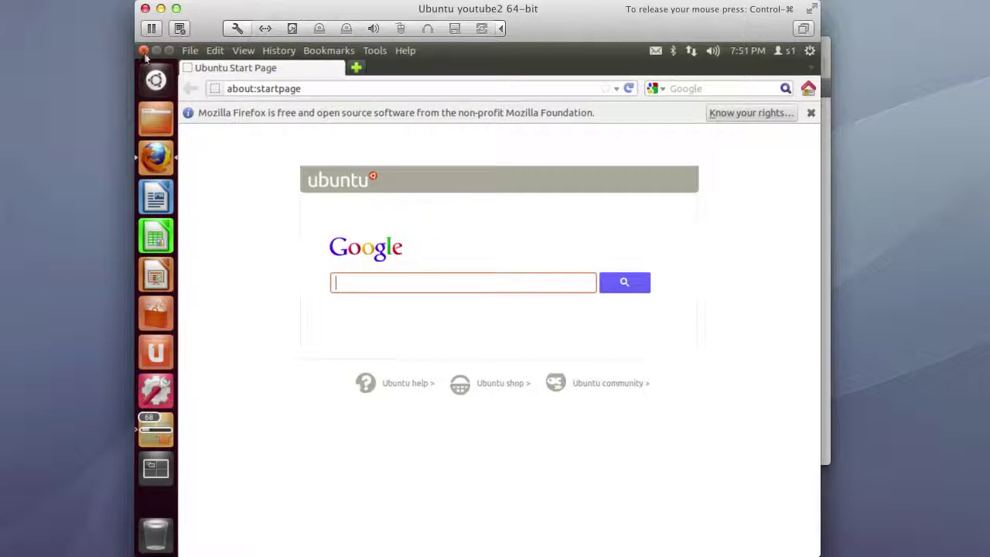
pyautogui.click(157, 472)
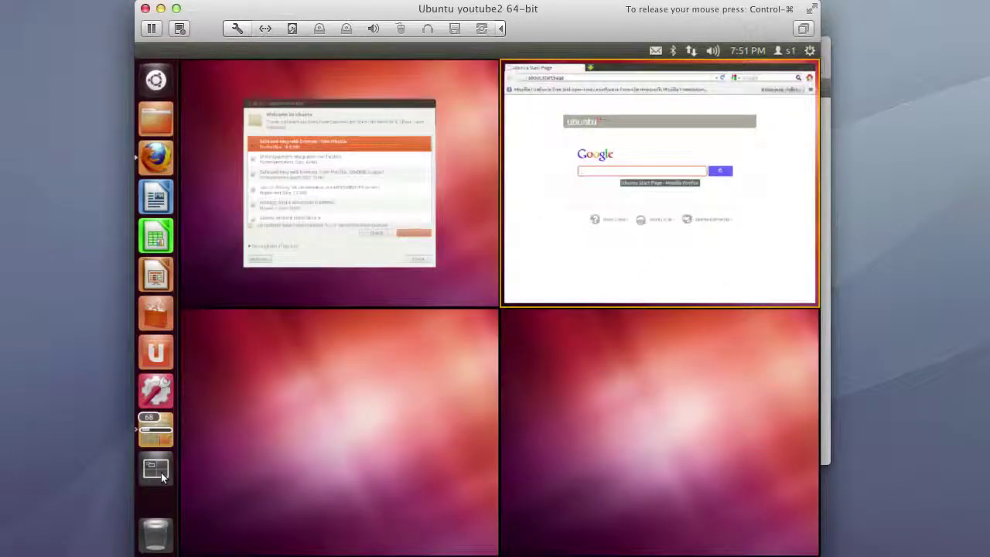
pyautogui.click(473, 260)
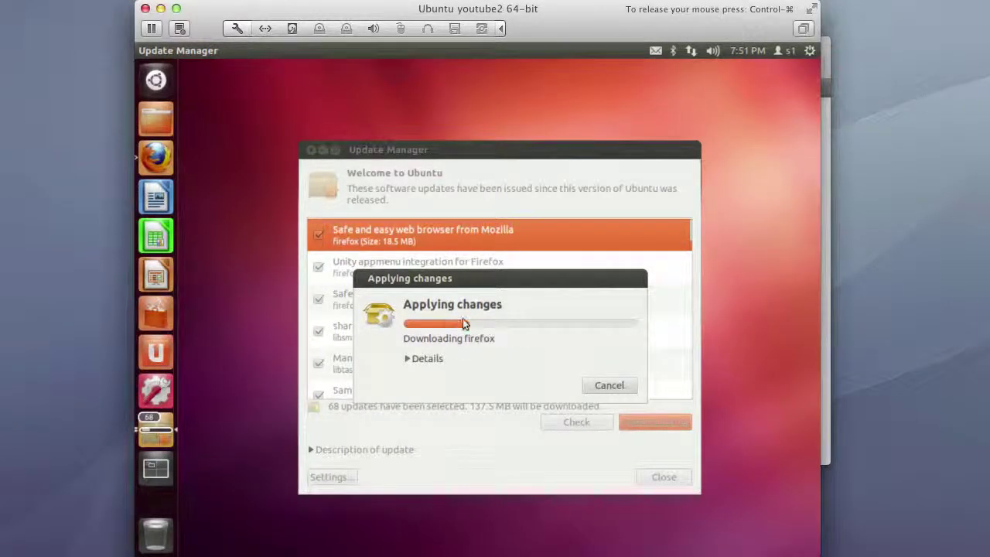
pyautogui.click(156, 467)
pyautogui.click(536, 166)
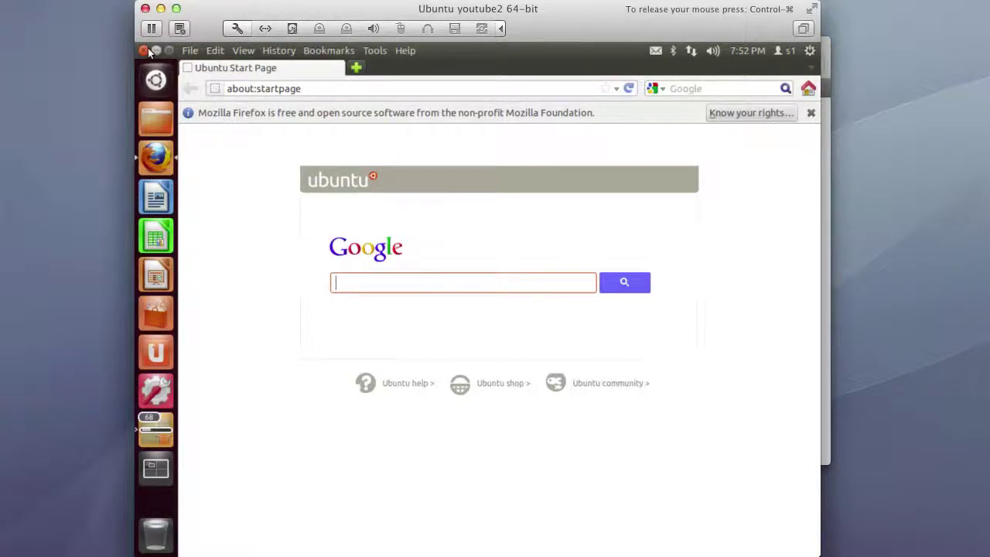
pyautogui.click(144, 51)
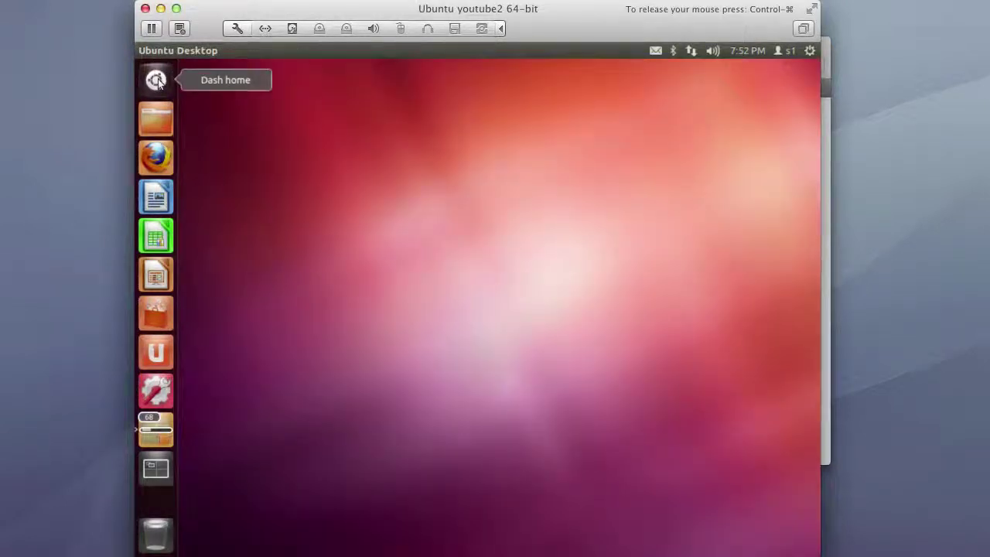
# - Open the Dash and browse its Applications, Files, Music and Video lenses, ending on Home
pyautogui.click(157, 81)
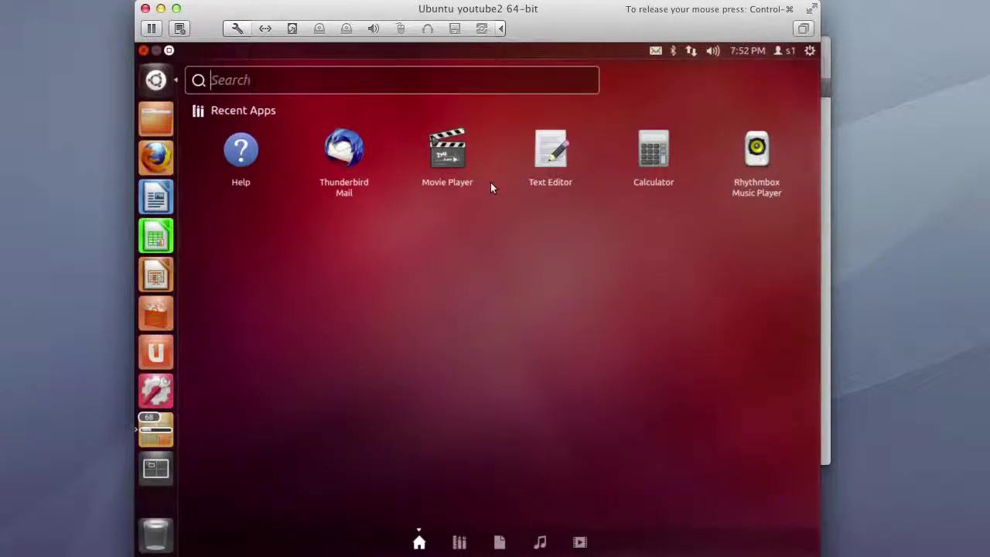
pyautogui.click(459, 541)
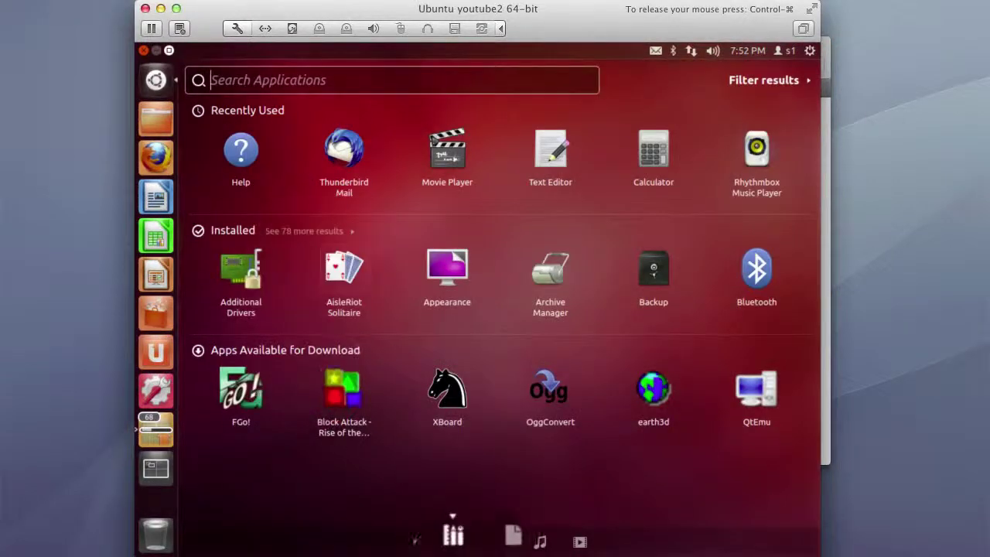
pyautogui.click(500, 539)
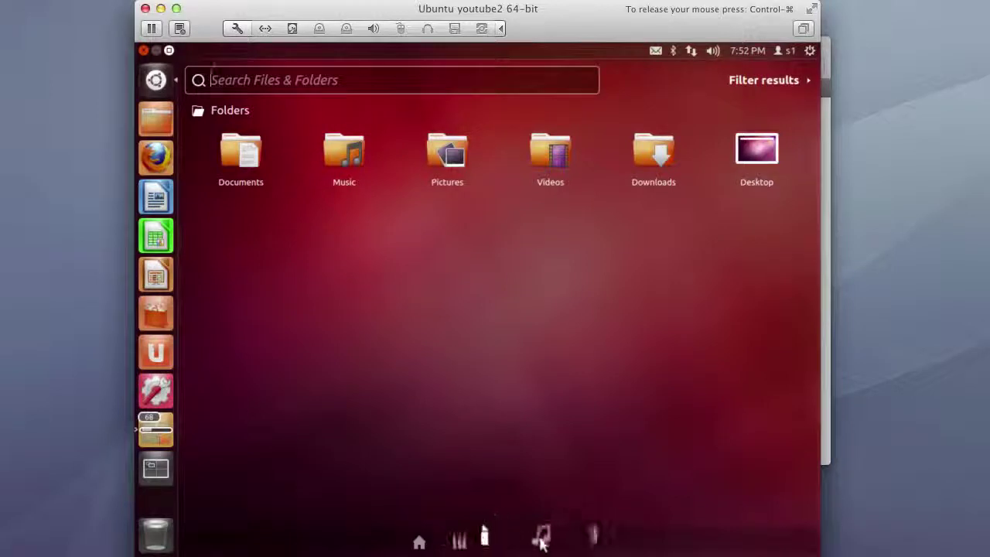
pyautogui.click(539, 534)
pyautogui.click(581, 538)
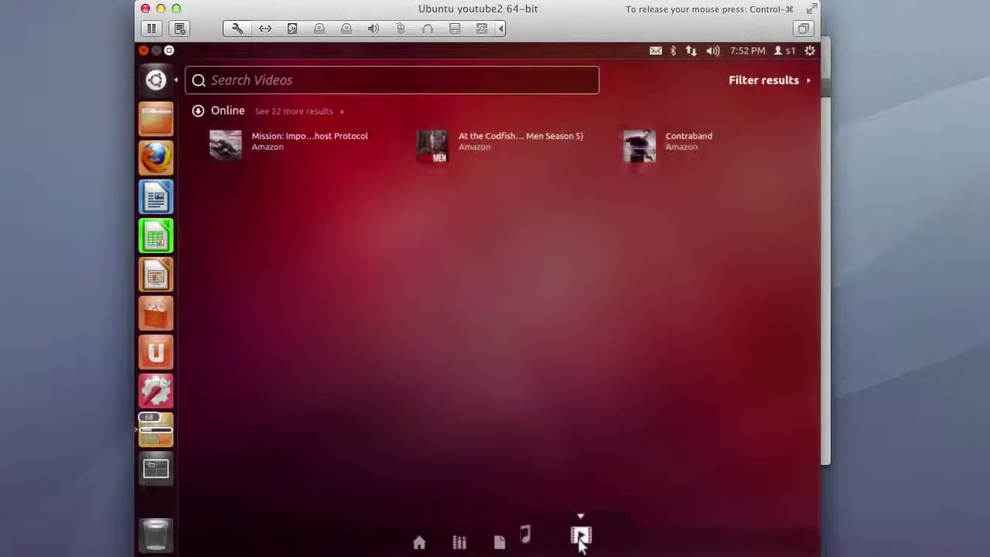
pyautogui.click(539, 535)
pyautogui.click(502, 541)
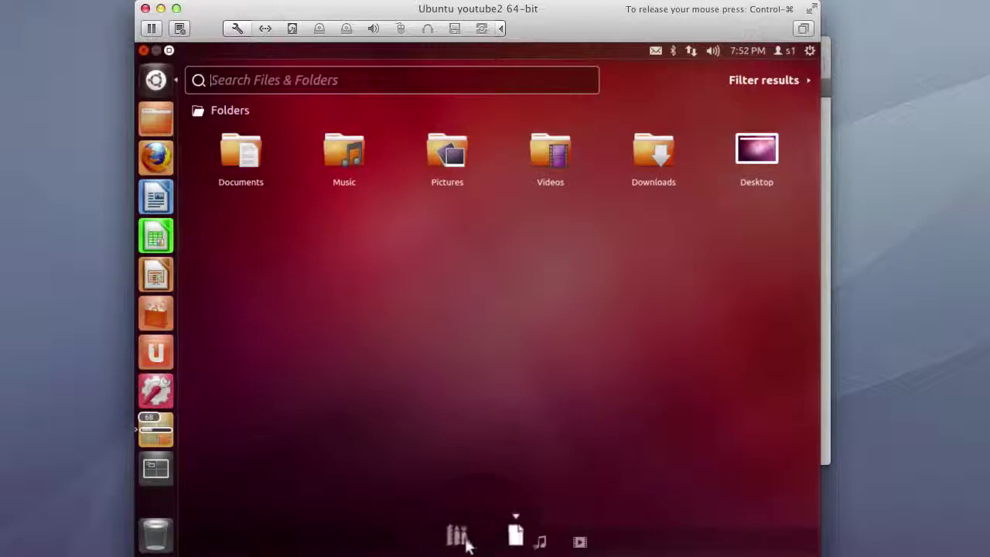
pyautogui.click(465, 541)
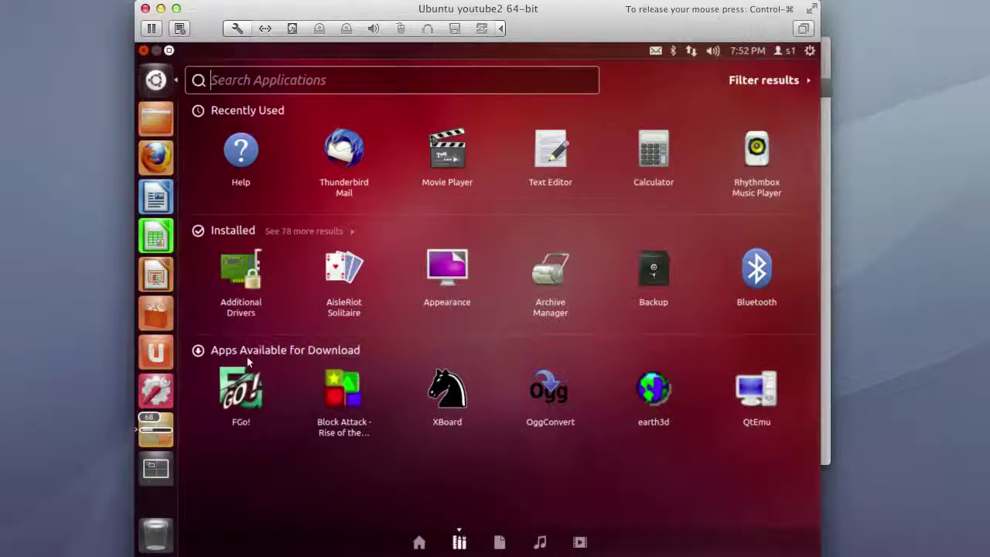
pyautogui.click(418, 543)
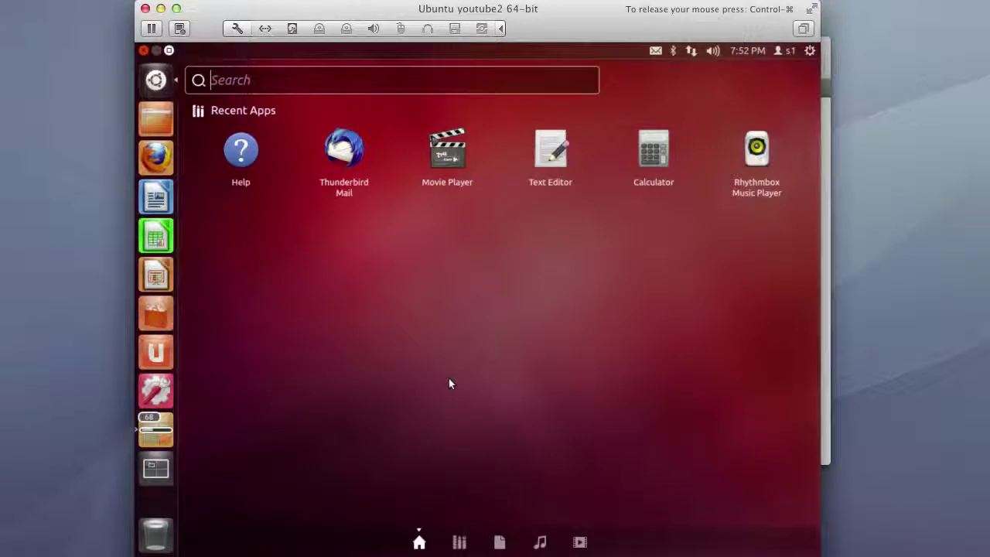
# - Search 'termin' in the Dash and pin Terminal to the launcher
pyautogui.write('termin')
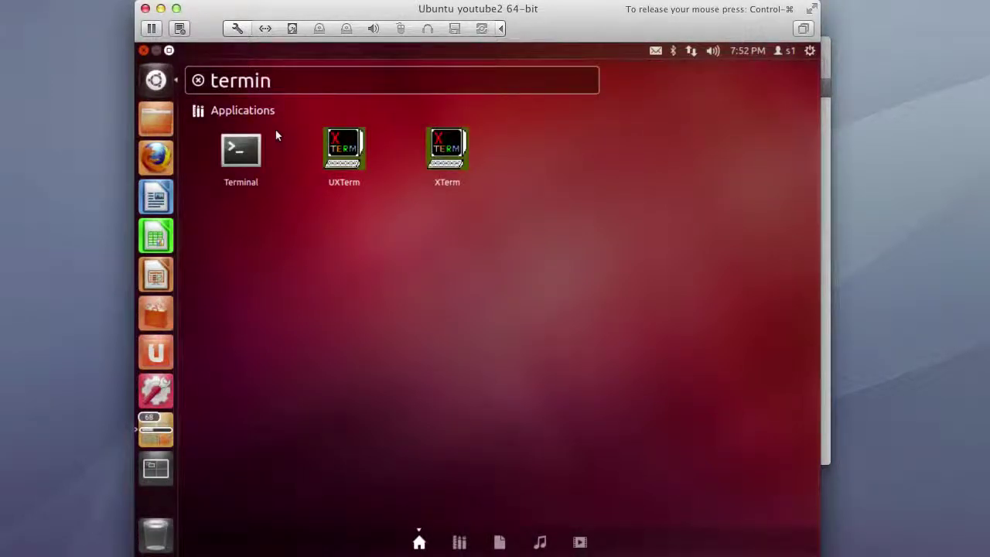
pyautogui.moveTo(240, 151); pyautogui.dragTo(188, 451)
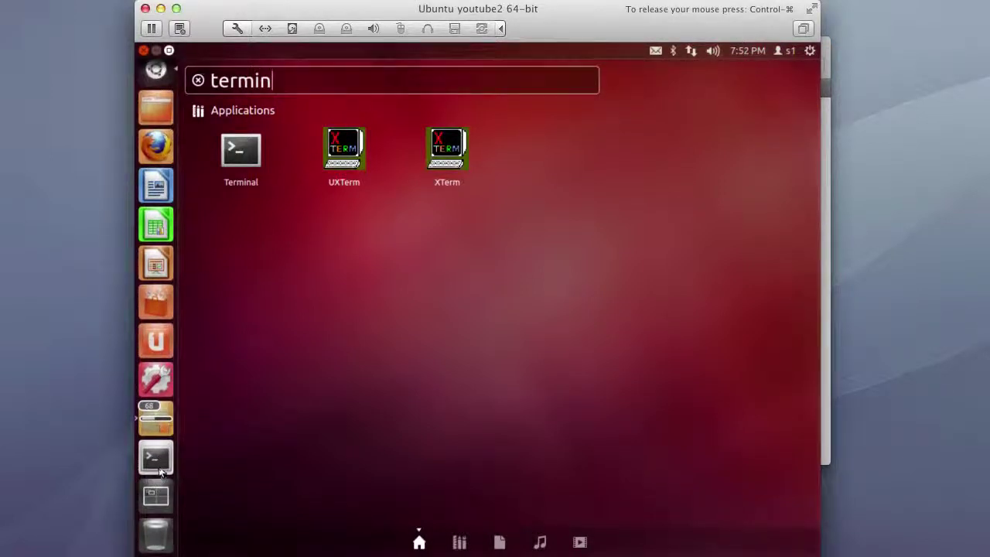
pyautogui.click(145, 52)
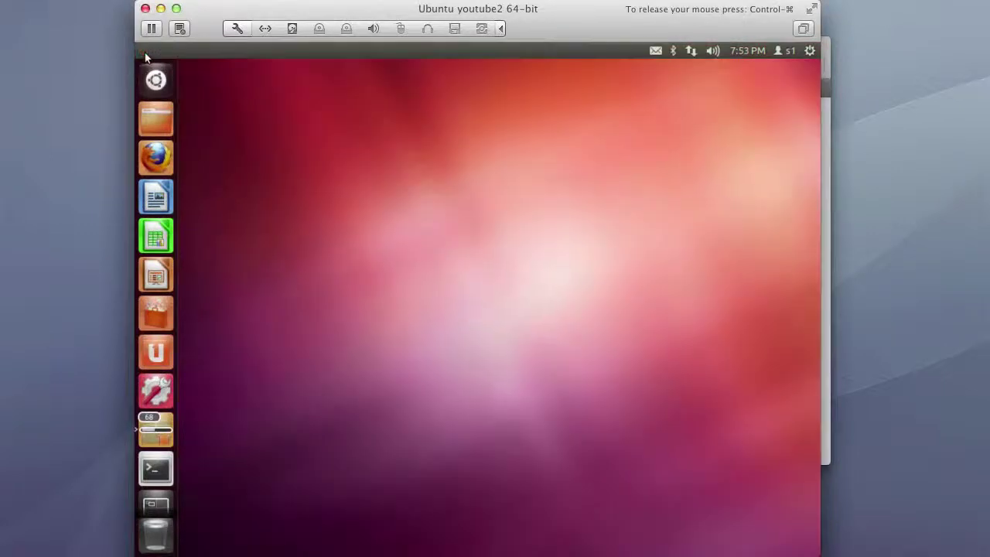
# - Launch Terminal from the launcher, move and close it, then open the Home folder
pyautogui.click(164, 470)
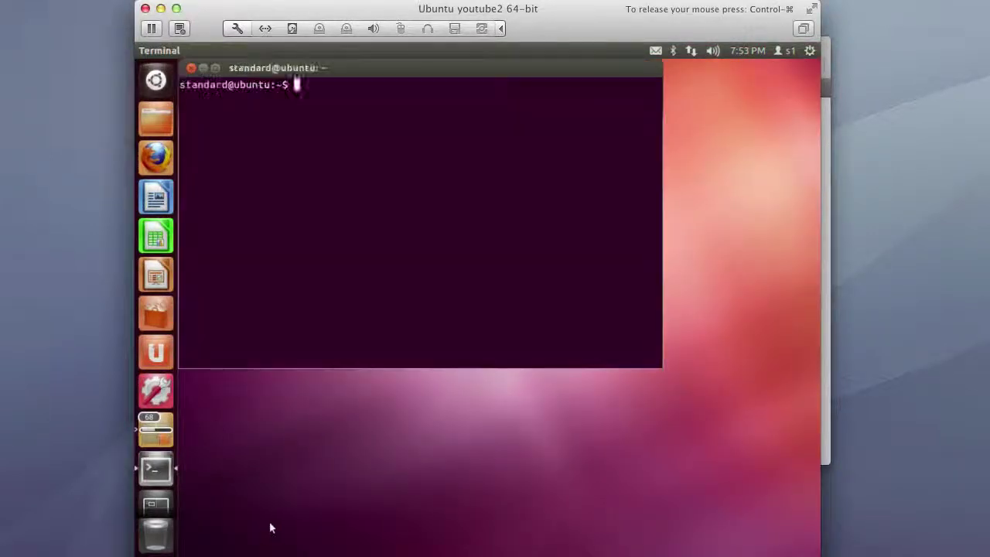
pyautogui.moveTo(392, 70); pyautogui.dragTo(458, 102)
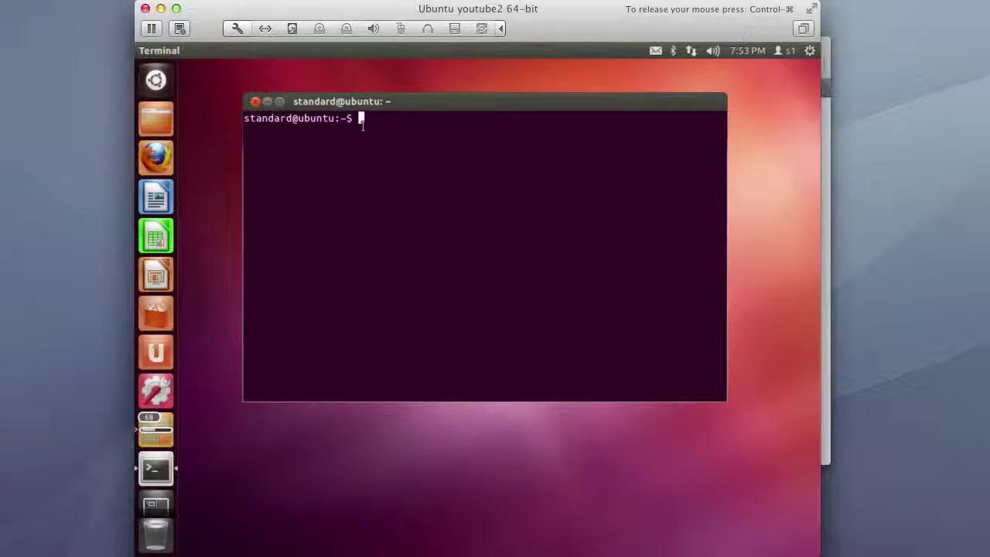
pyautogui.click(254, 101)
pyautogui.click(143, 113)
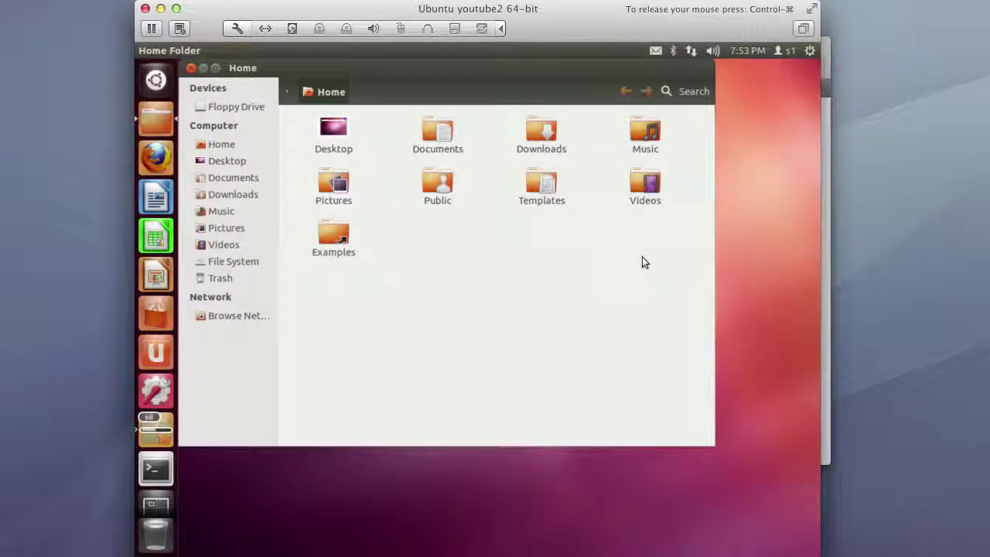
# - Close the Home folder, then launch the Ubuntu Software Center and close it
pyautogui.click(191, 68)
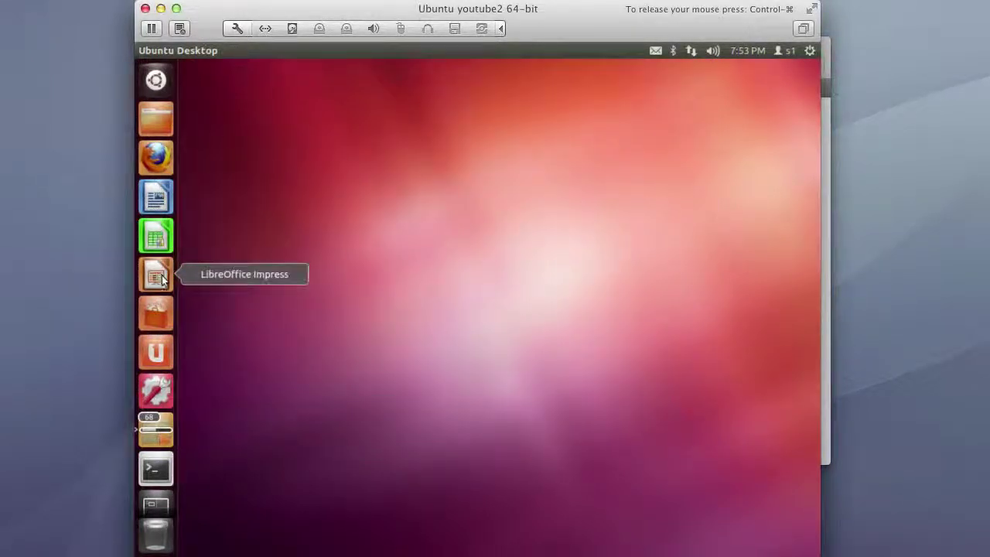
pyautogui.click(157, 307)
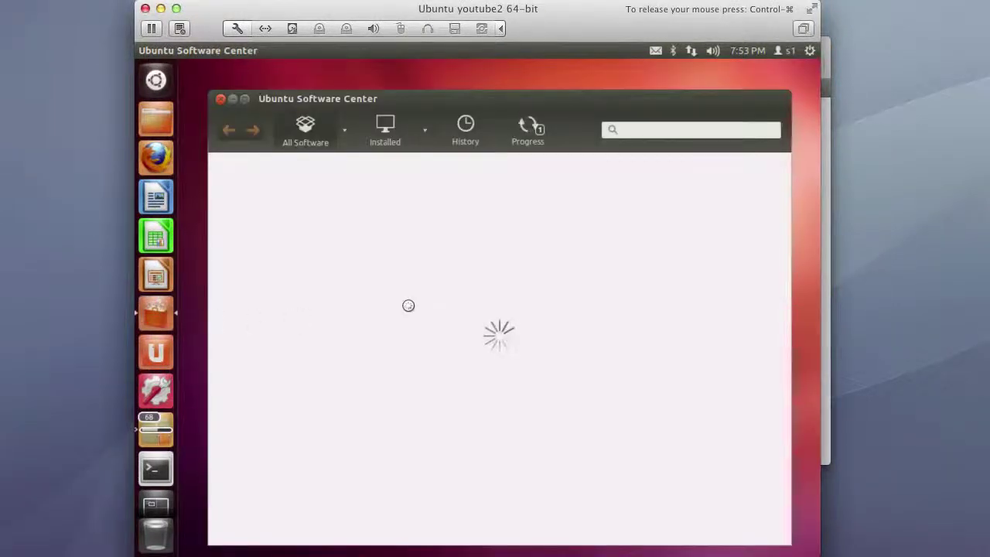
pyautogui.moveTo(507, 94); pyautogui.dragTo(505, 76)
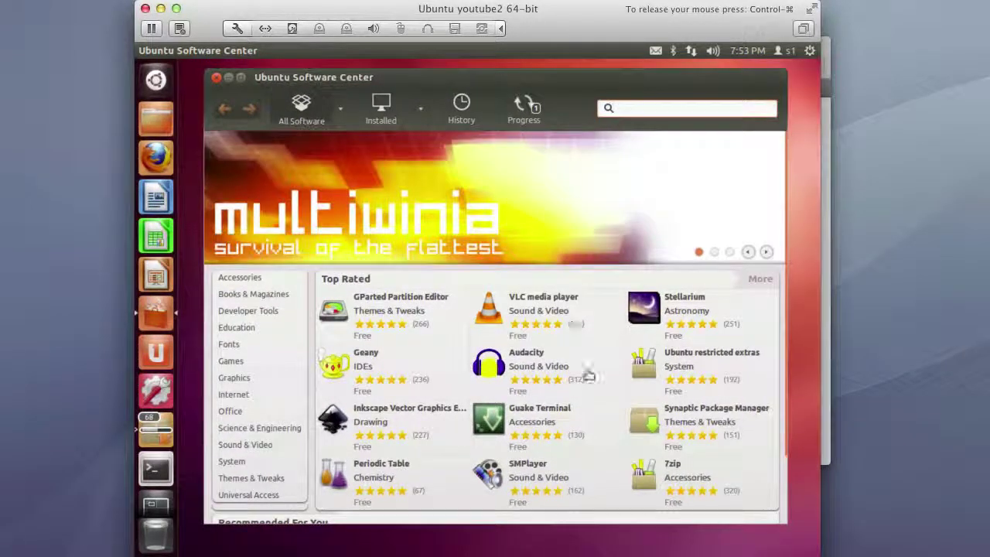
pyautogui.click(217, 77)
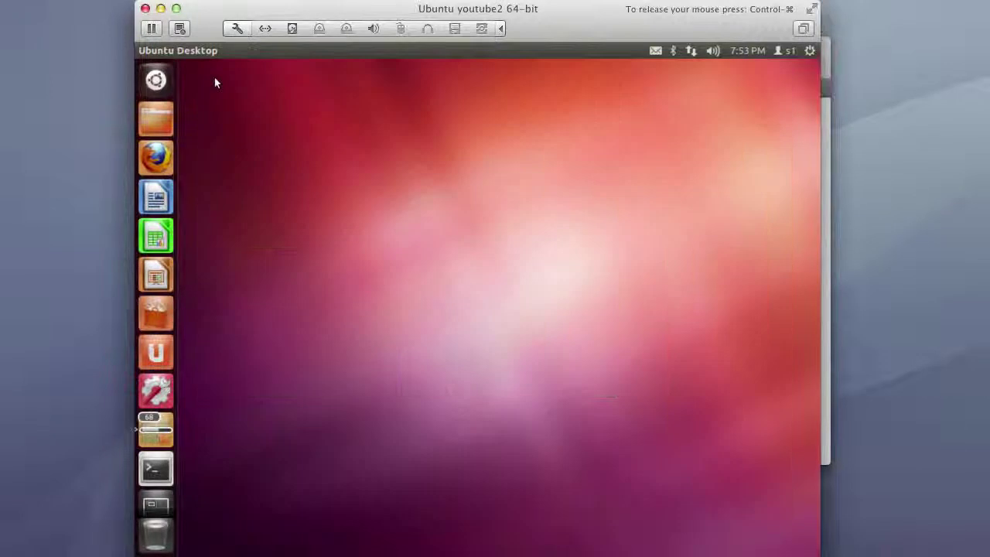
pyautogui.click(157, 353)
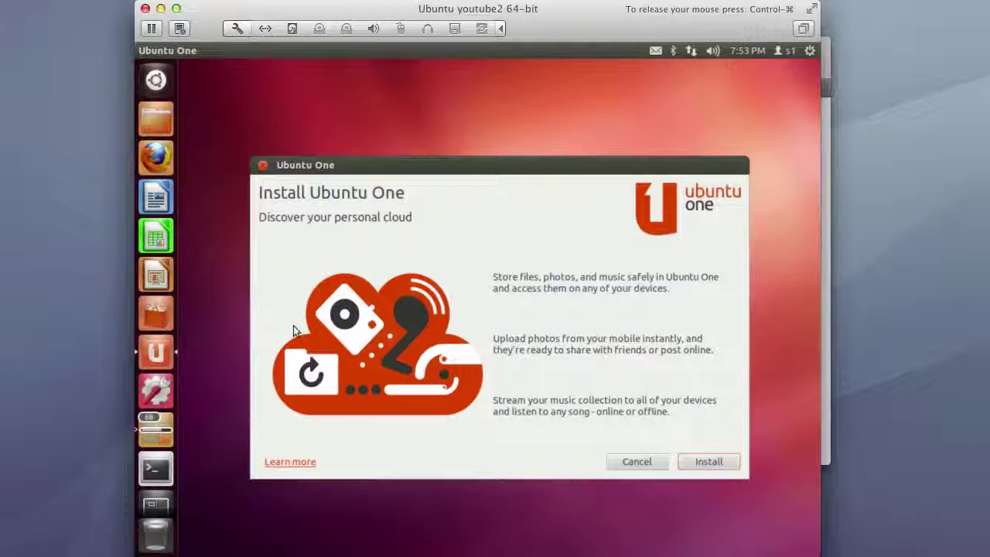
pyautogui.moveTo(442, 160); pyautogui.dragTo(439, 96)
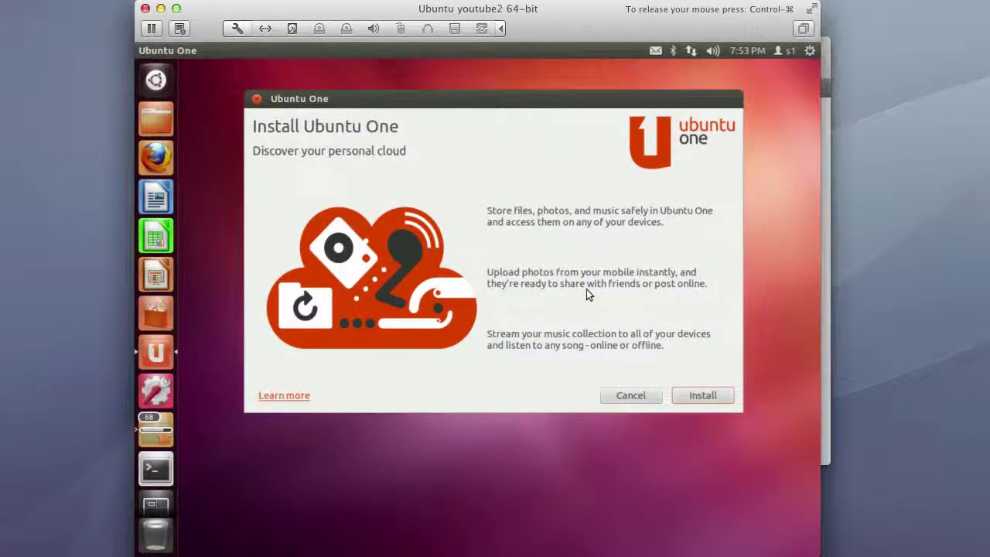
pyautogui.click(257, 99)
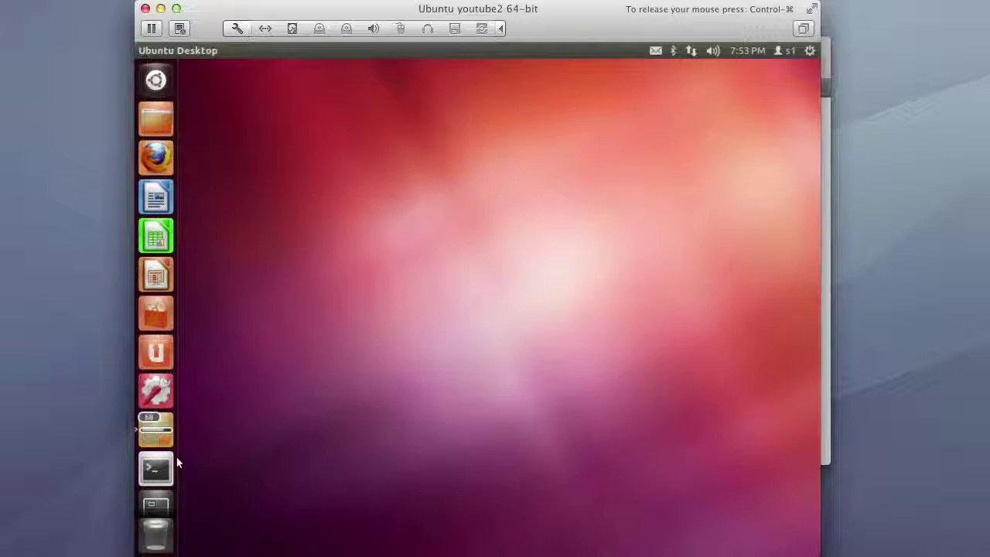
# - Switch through the workspace overview to the first workspace showing Update Manager
pyautogui.click(156, 505)
pyautogui.click(343, 240)
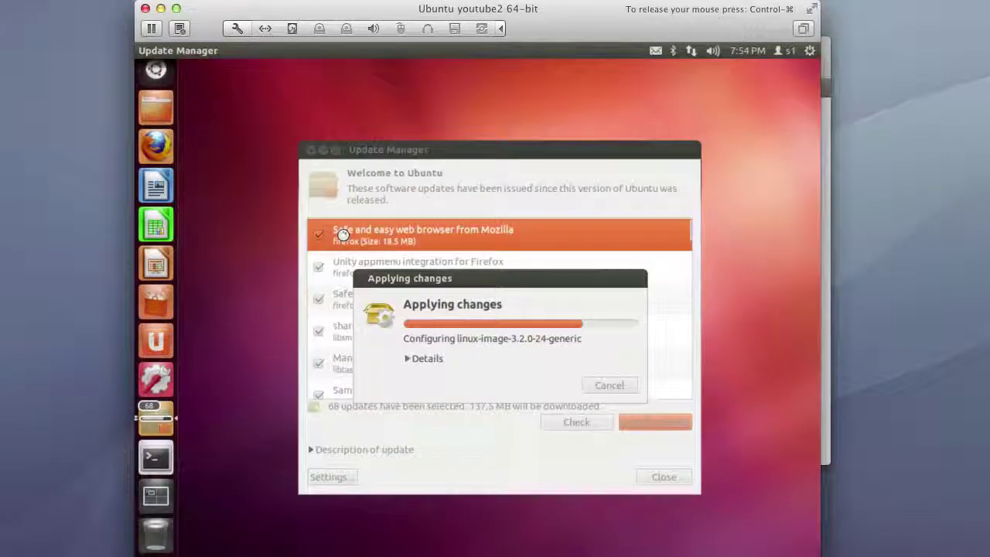